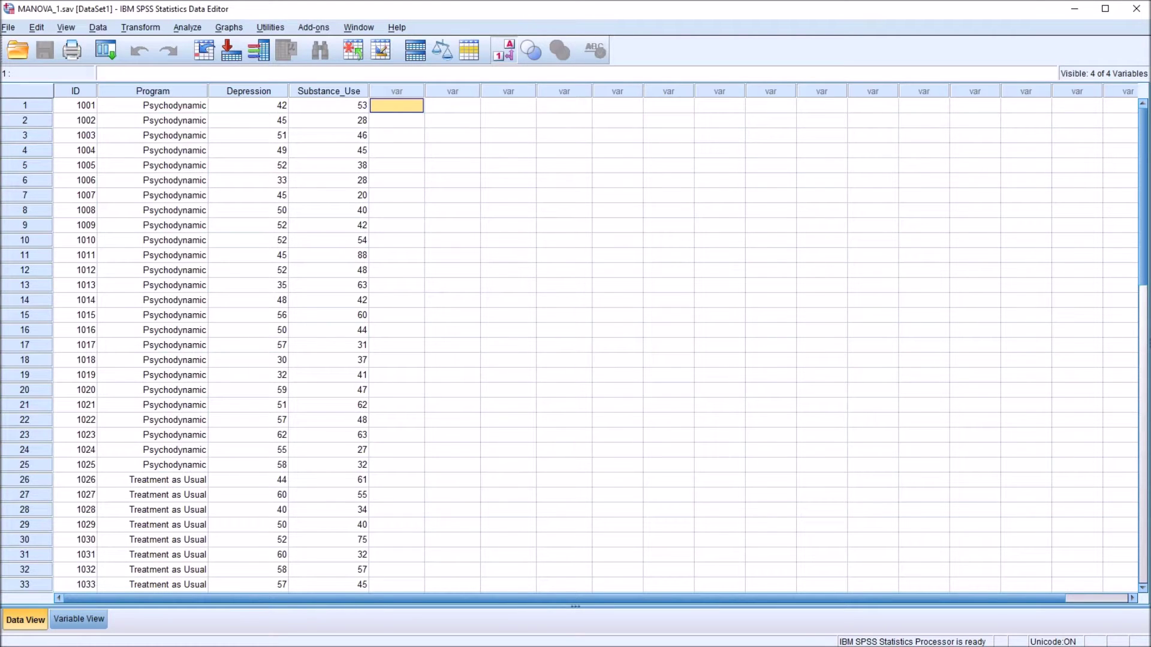
Examine the Program variable and where its Psychodynamic and Treatment as Usual groups begin in the data.
left_click(152, 90)
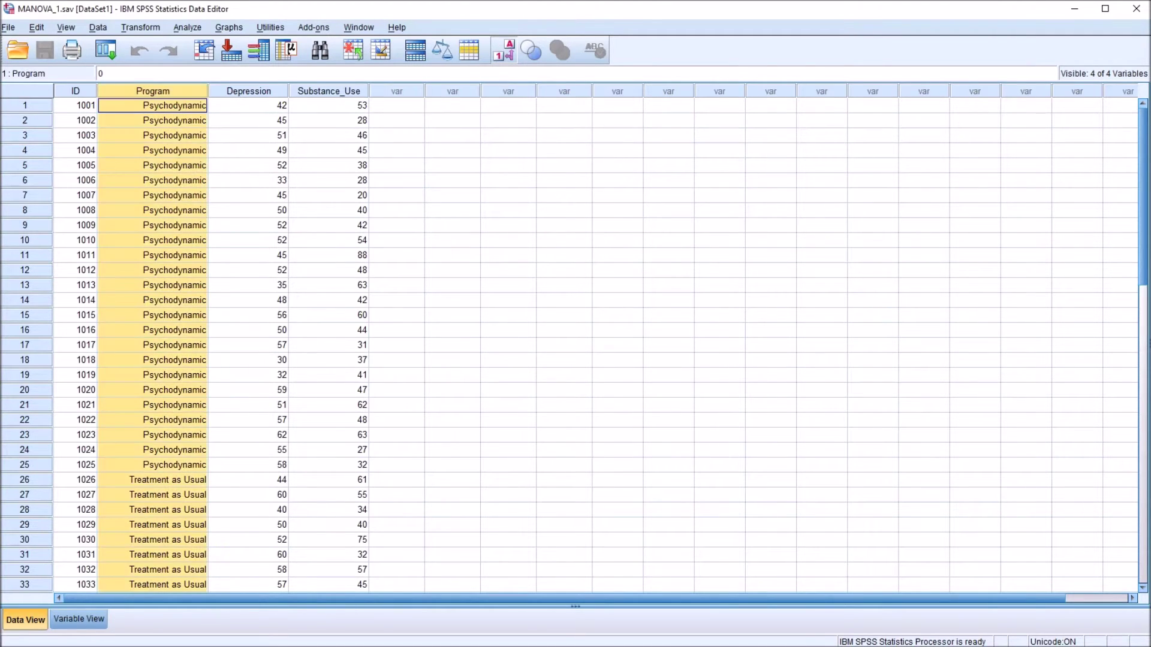
left_click(152, 105)
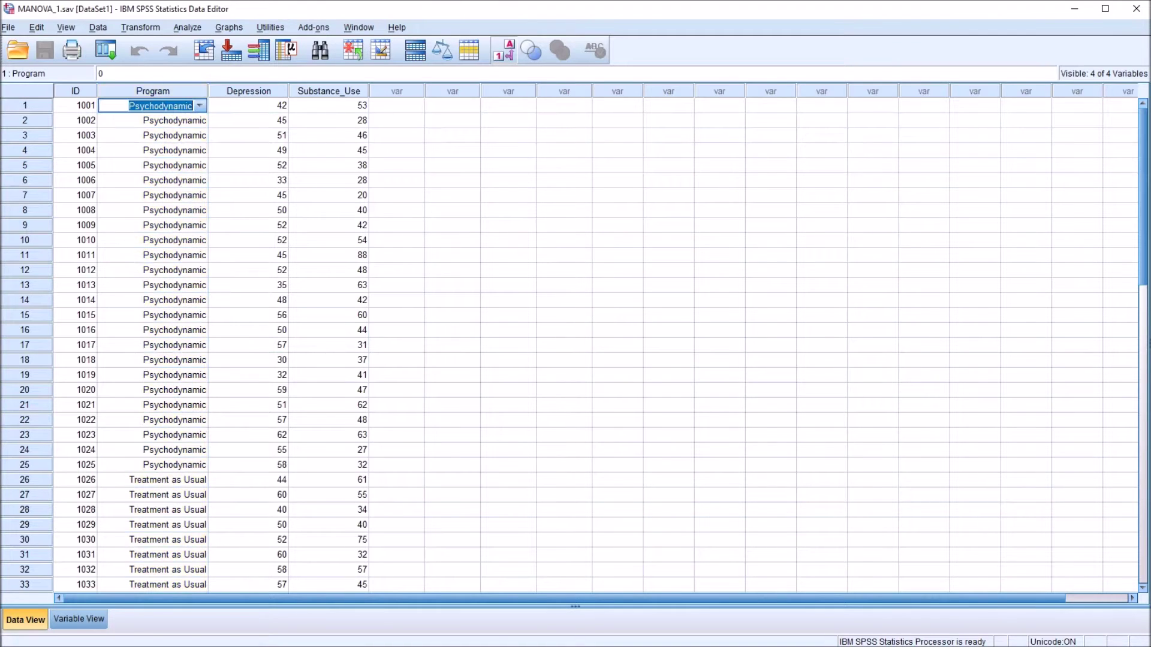
left_click(153, 120)
left_click(152, 105)
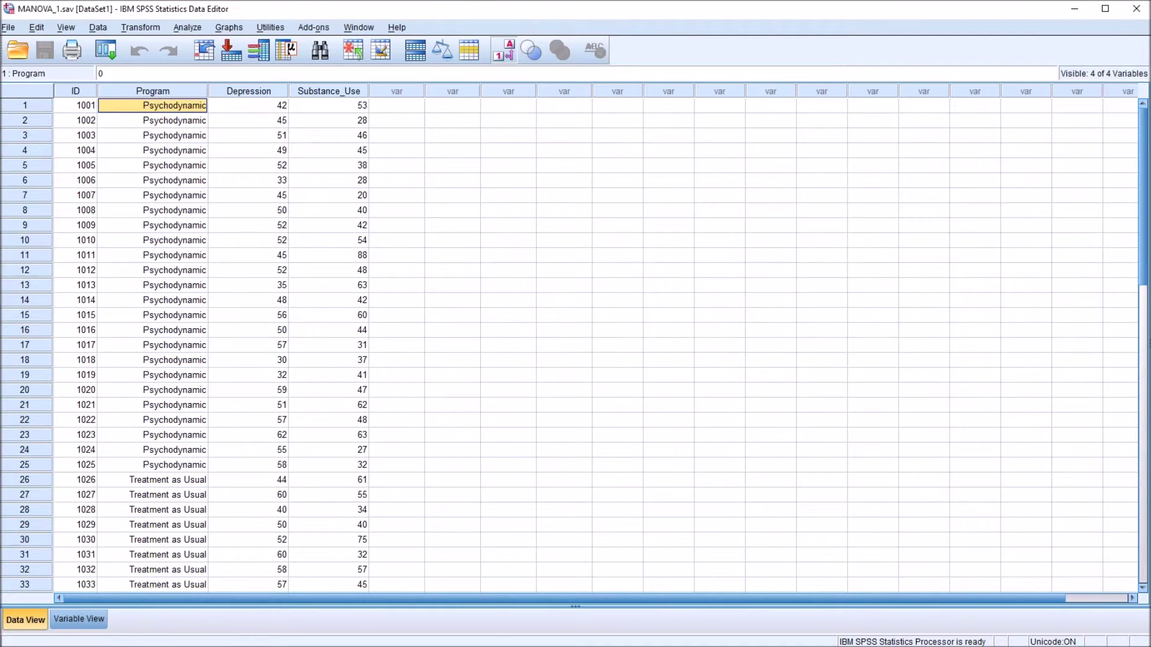
left_click(152, 479)
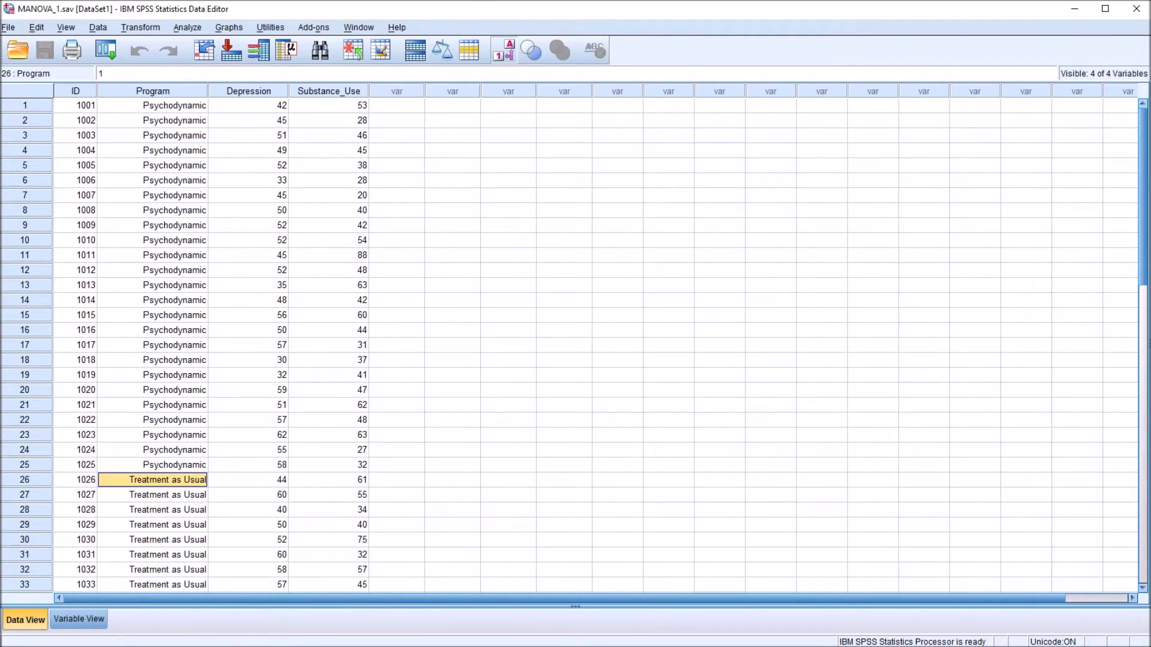
Examine the scores in the Depression and Substance_Use columns, including individual cases in each.
left_click(249, 91)
left_click(328, 91)
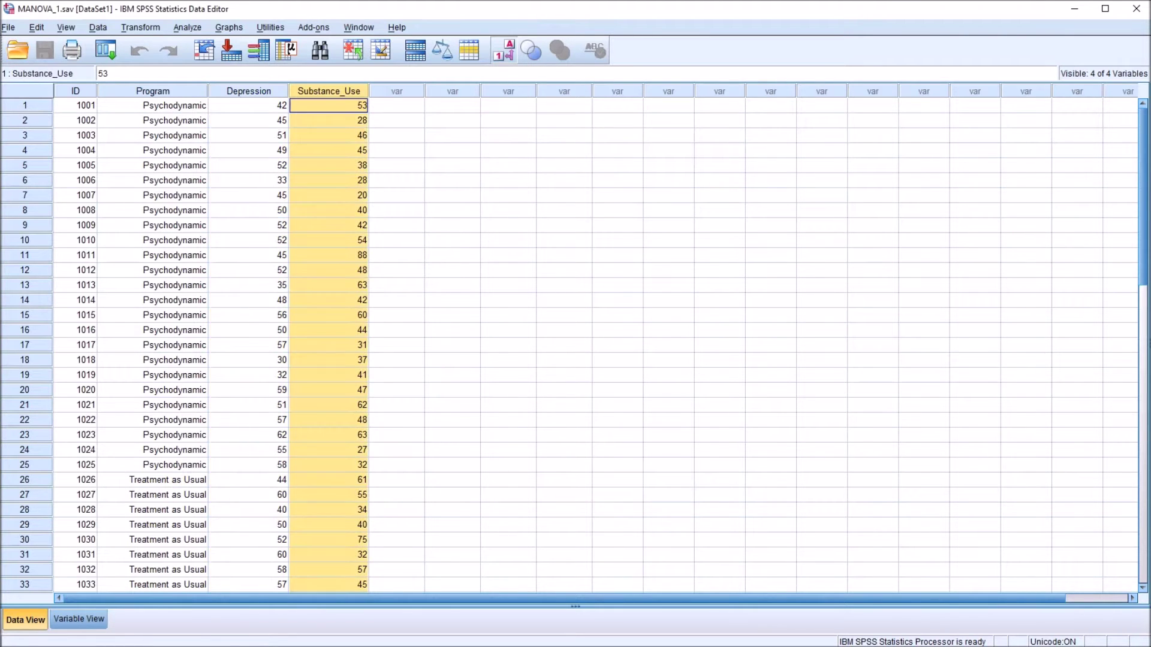
left_click(249, 91)
left_click(329, 91)
left_click(248, 90)
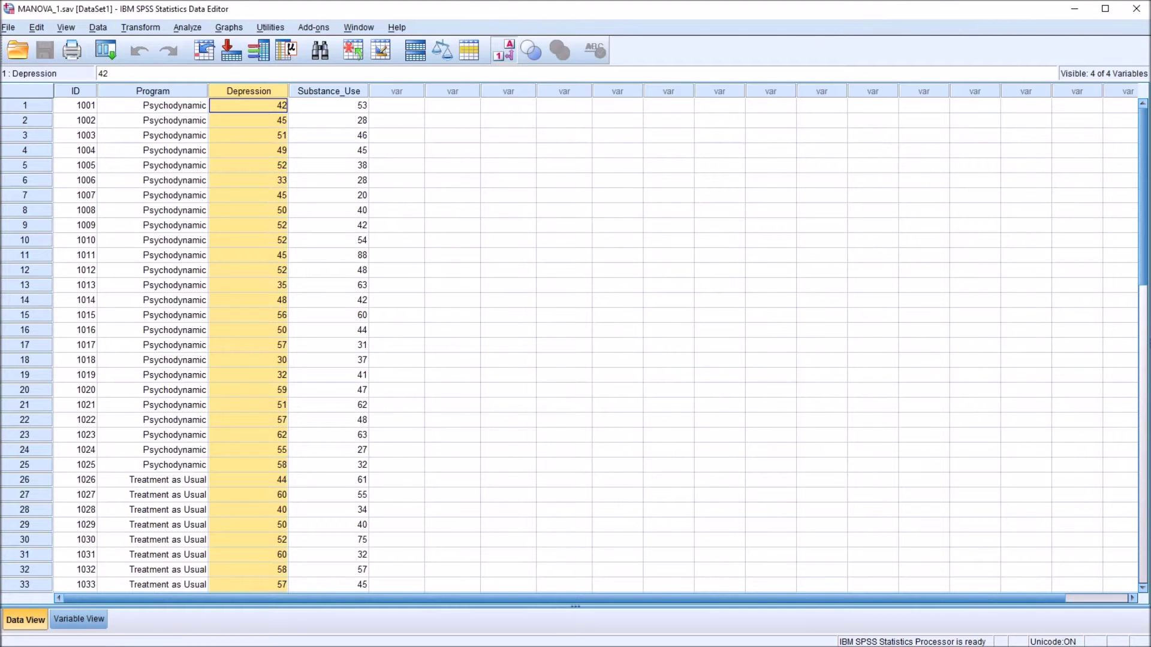
left_click(249, 106)
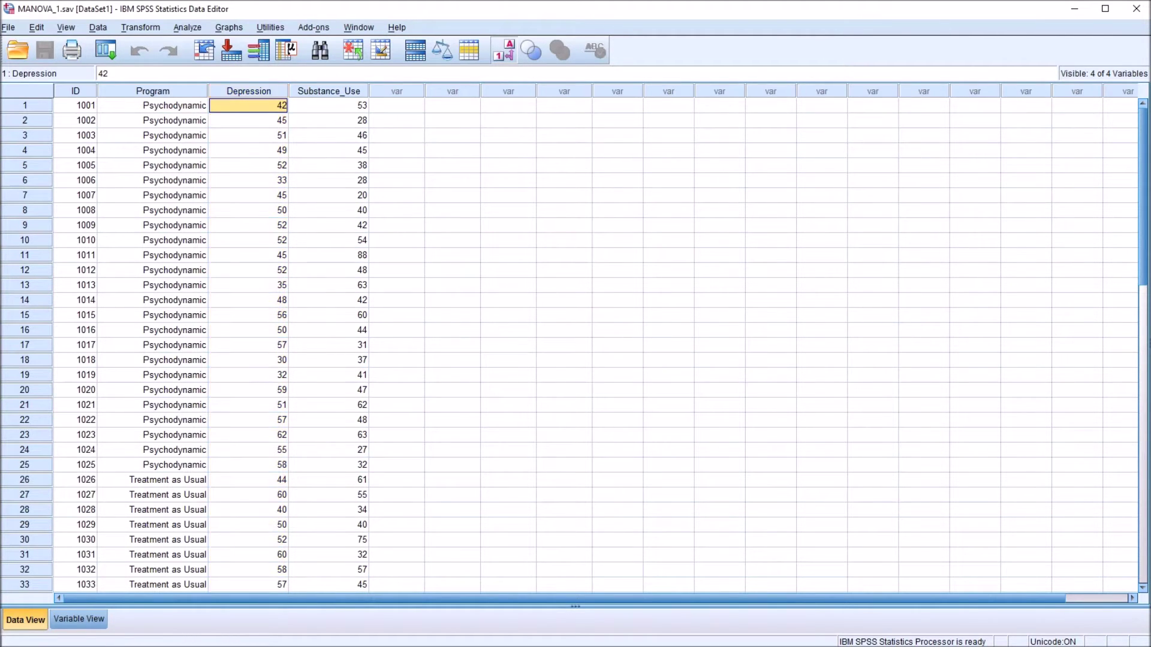
left_click(329, 106)
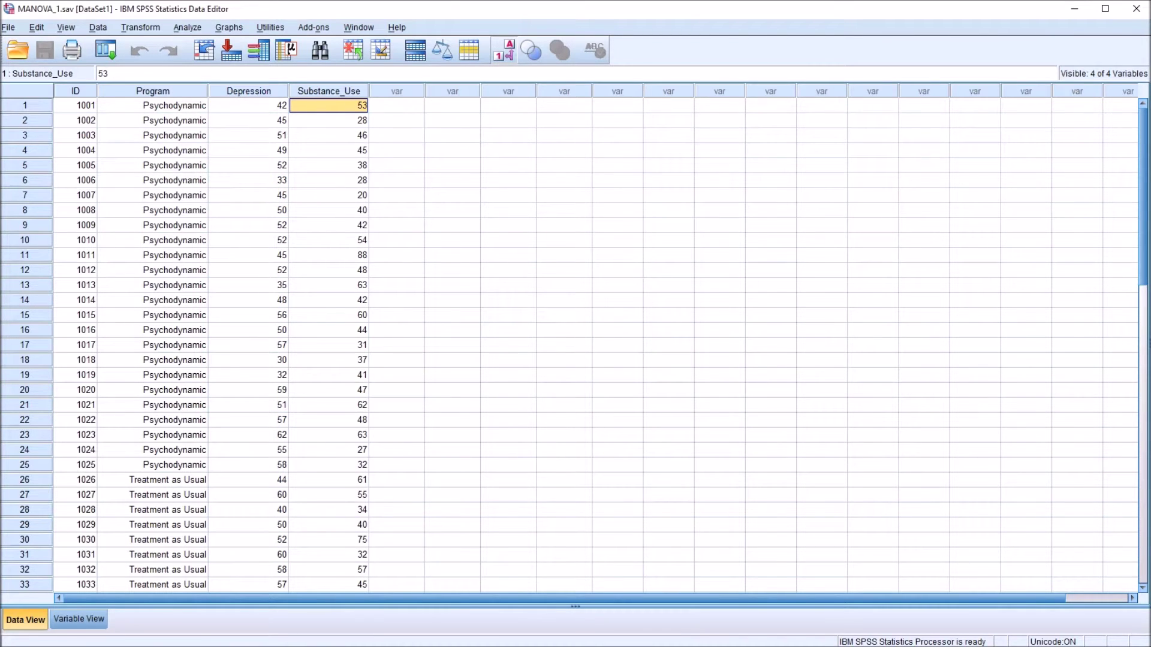
left_click(248, 105)
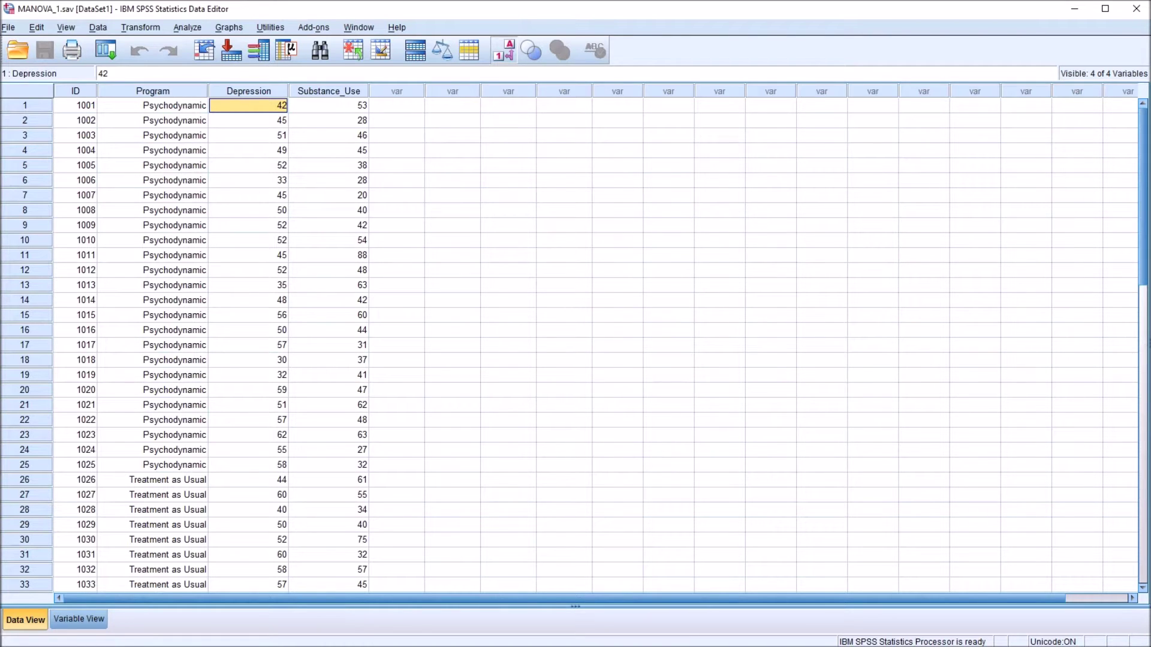
left_click(248, 91)
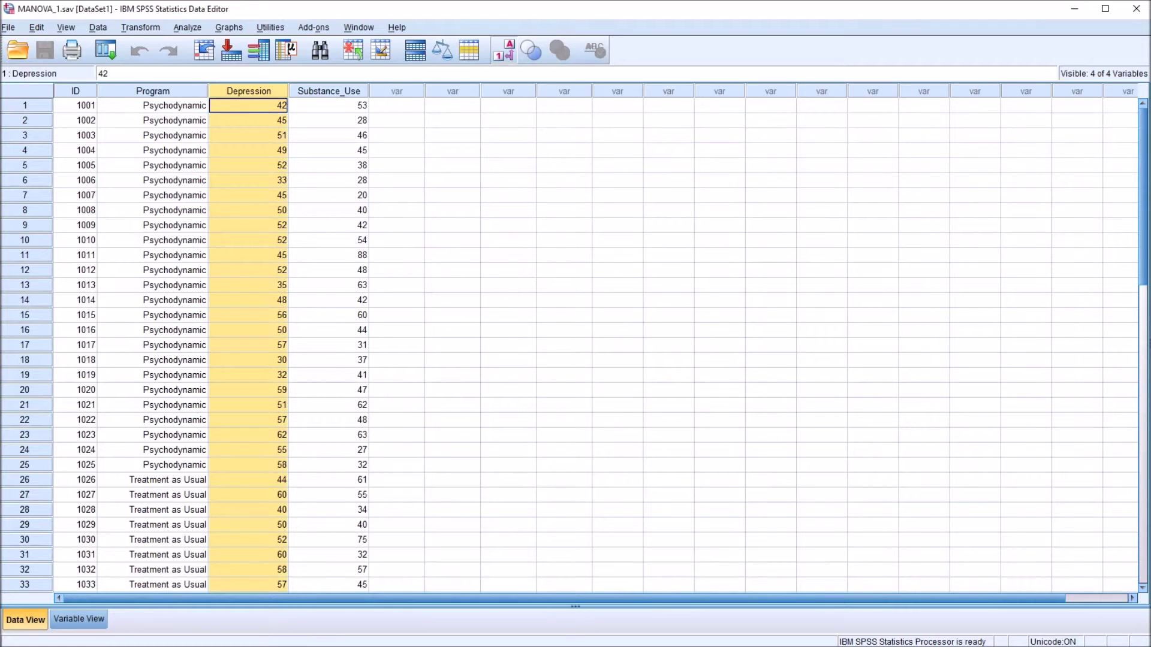
left_click(248, 315)
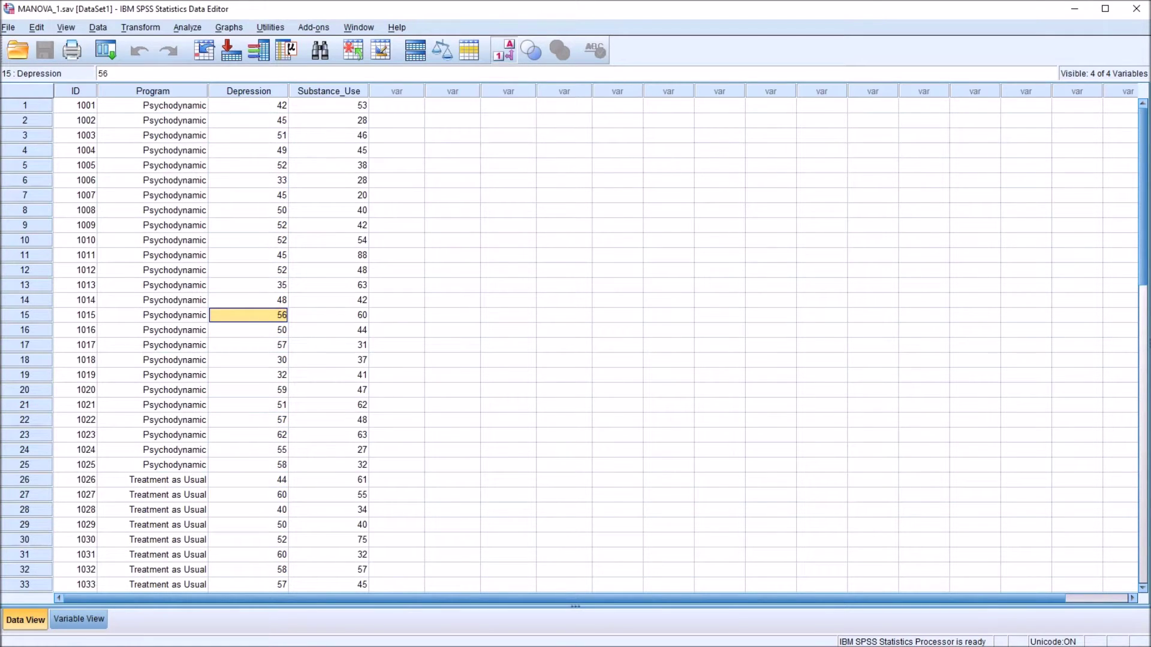
left_click(329, 91)
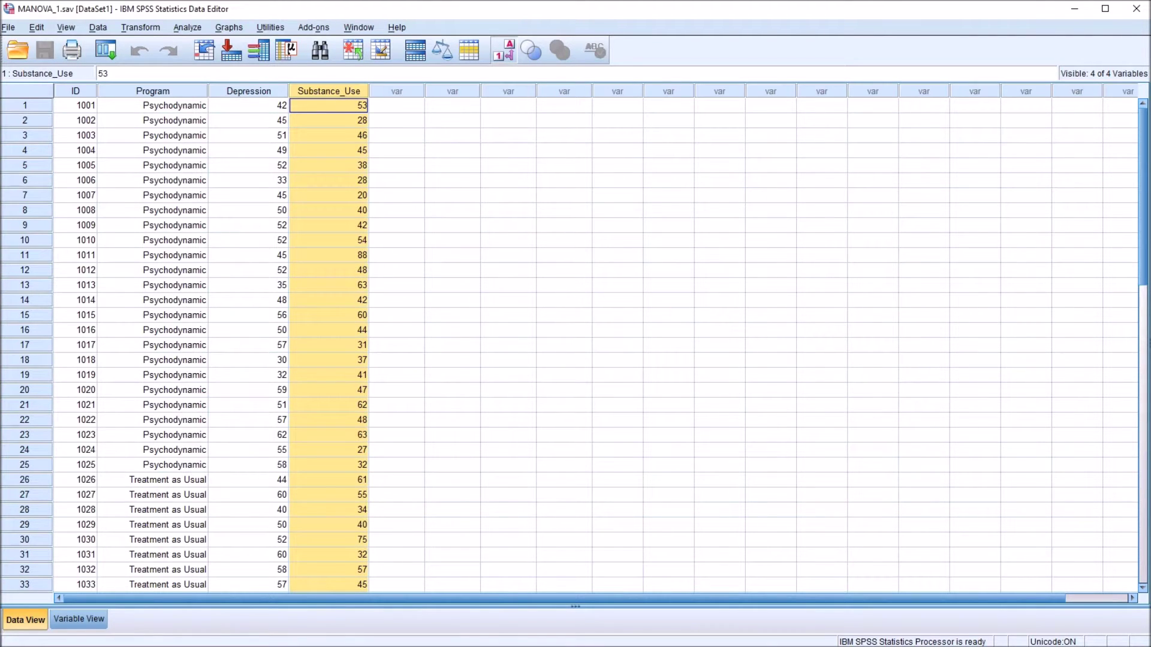
left_click(328, 255)
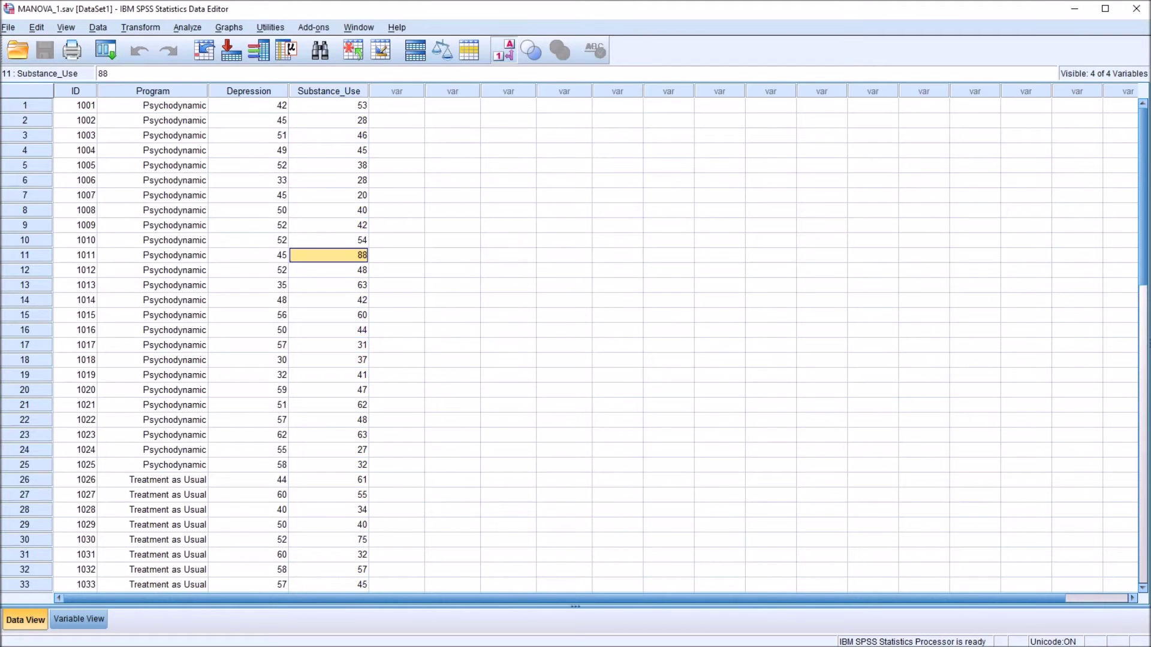
left_click(397, 104)
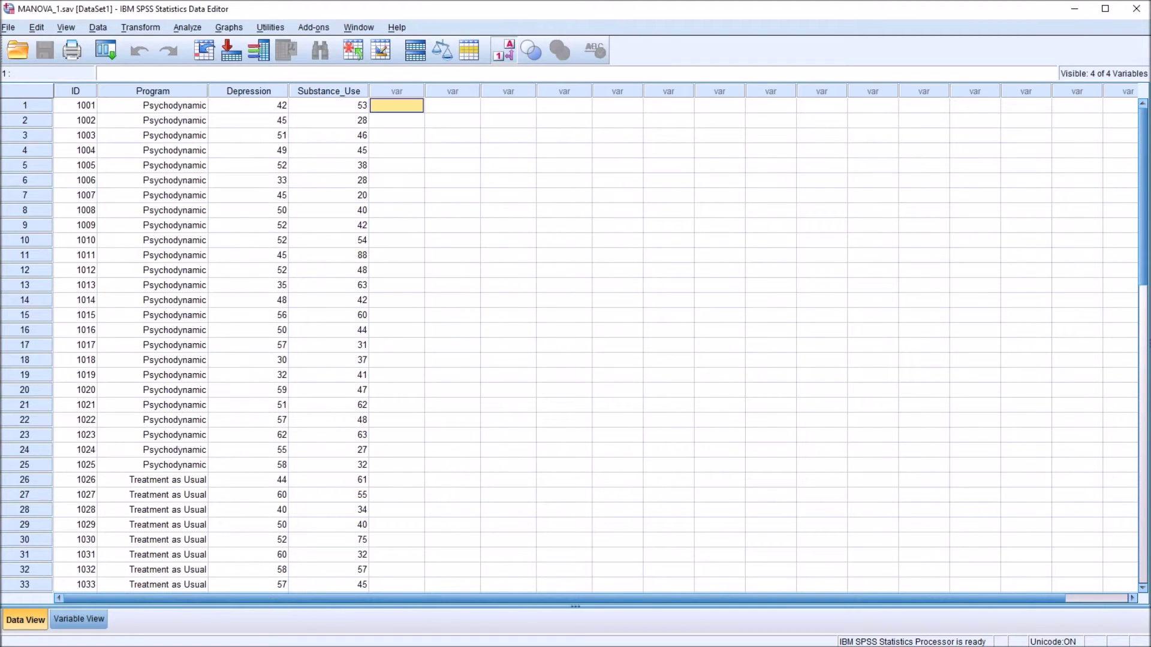
Compare the first case of each Program group, then review the Depression and Substance_Use outcome columns again.
left_click(152, 105)
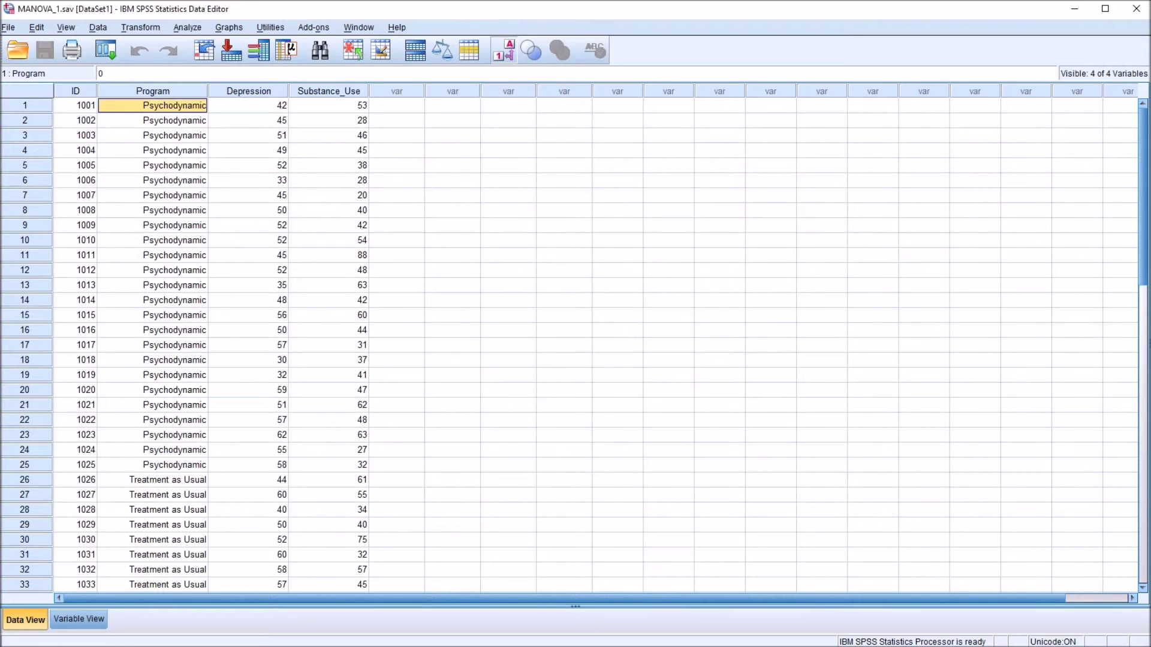
left_click(152, 480)
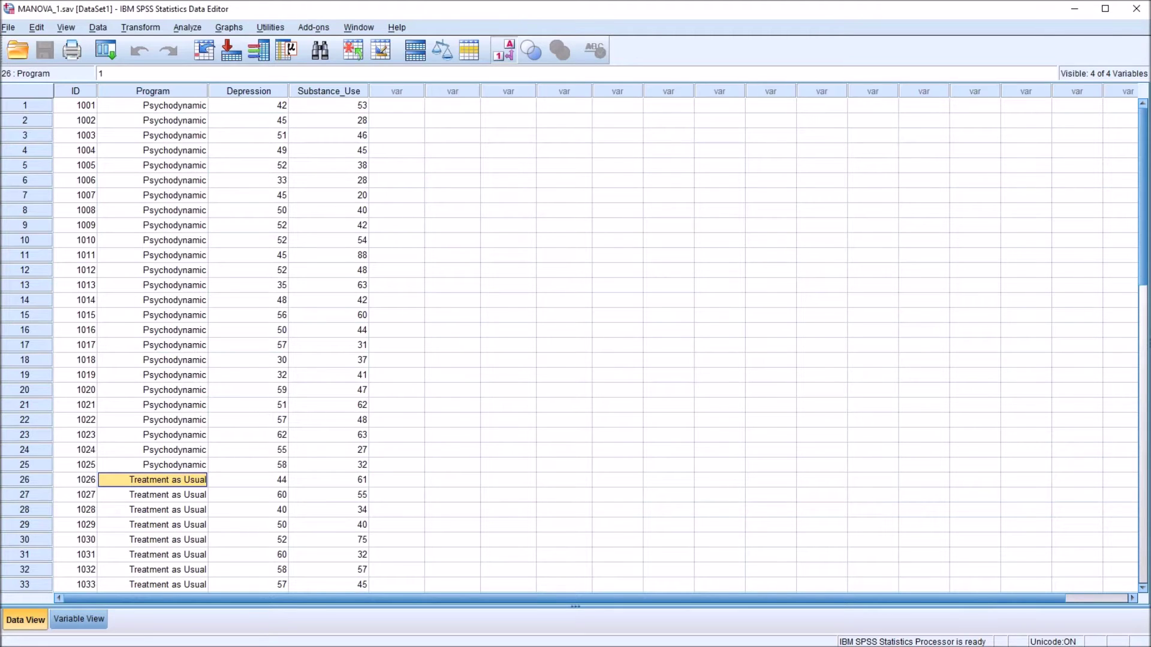
left_click(152, 105)
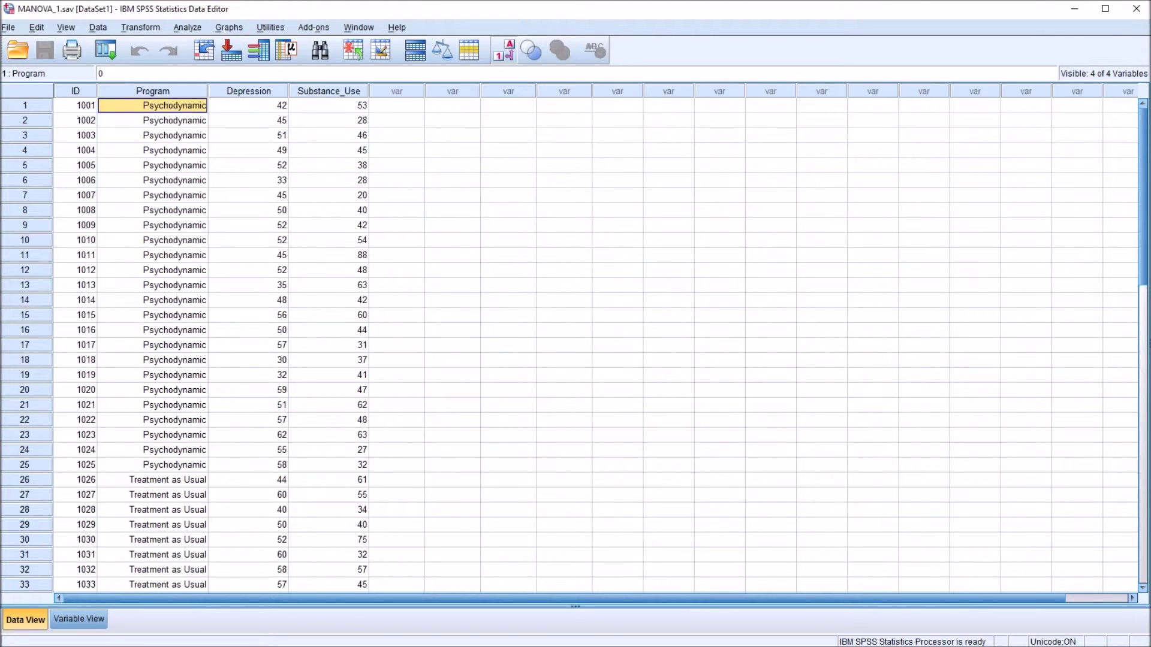
left_click(248, 91)
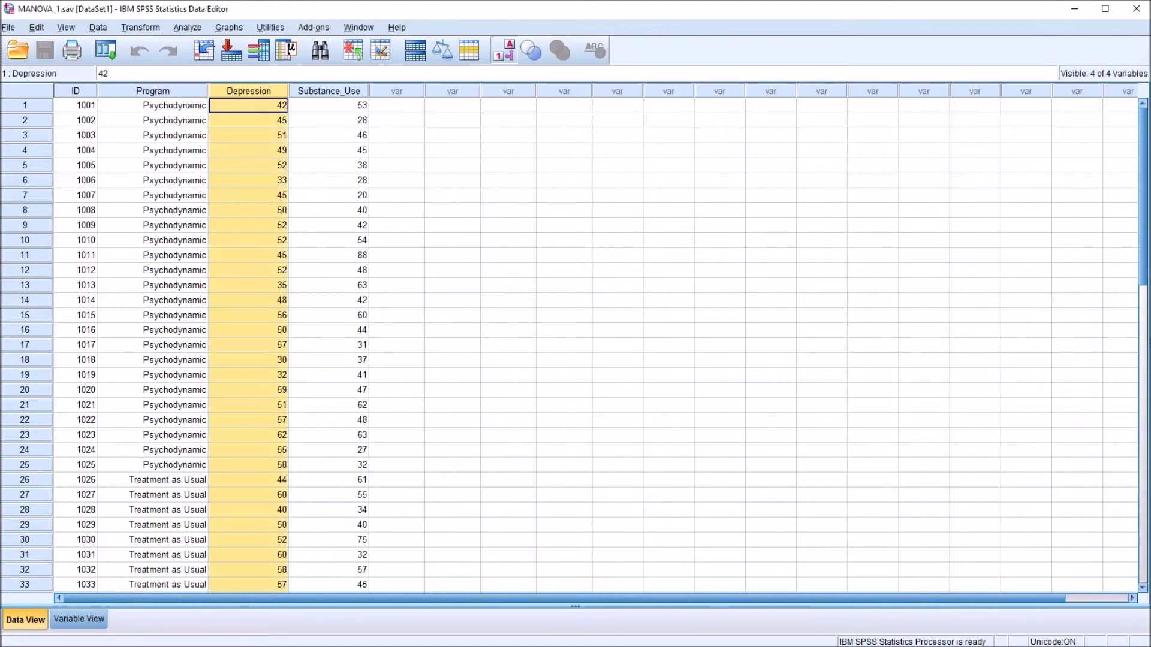
left_click(329, 91)
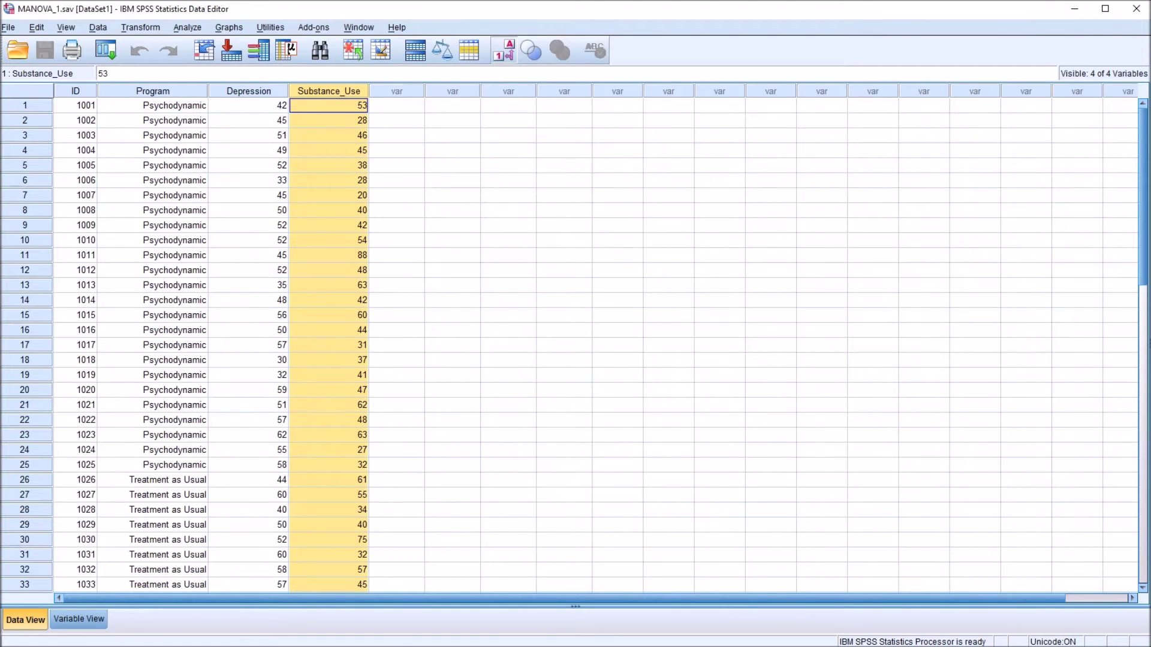
left_click(396, 105)
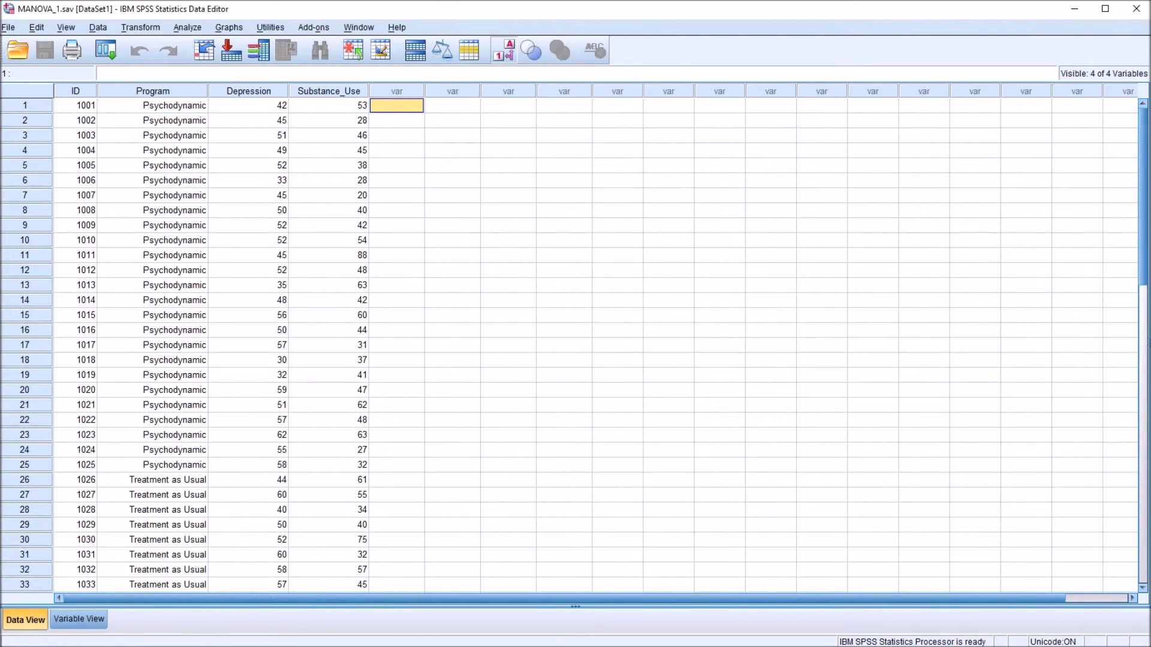
Run a univariate General Linear Model with Depression as the dependent variable and Program as the fixed factor.
key("alt+a")
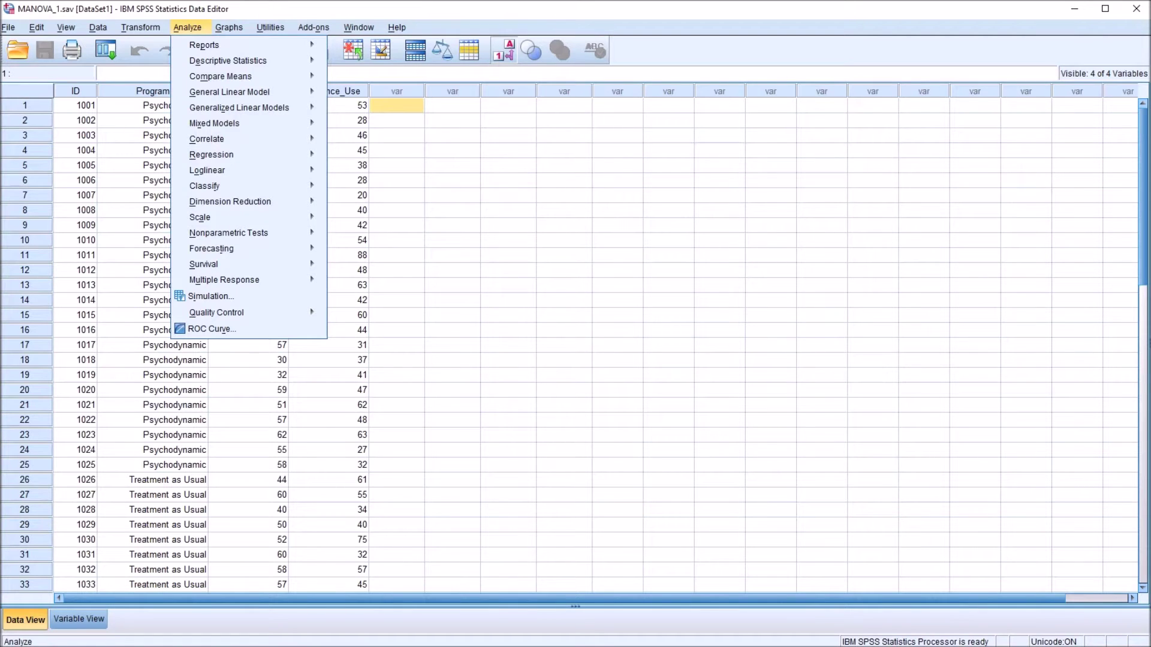
key("Down")
key("Down")
key("Down")
key("Down")
key("Right")
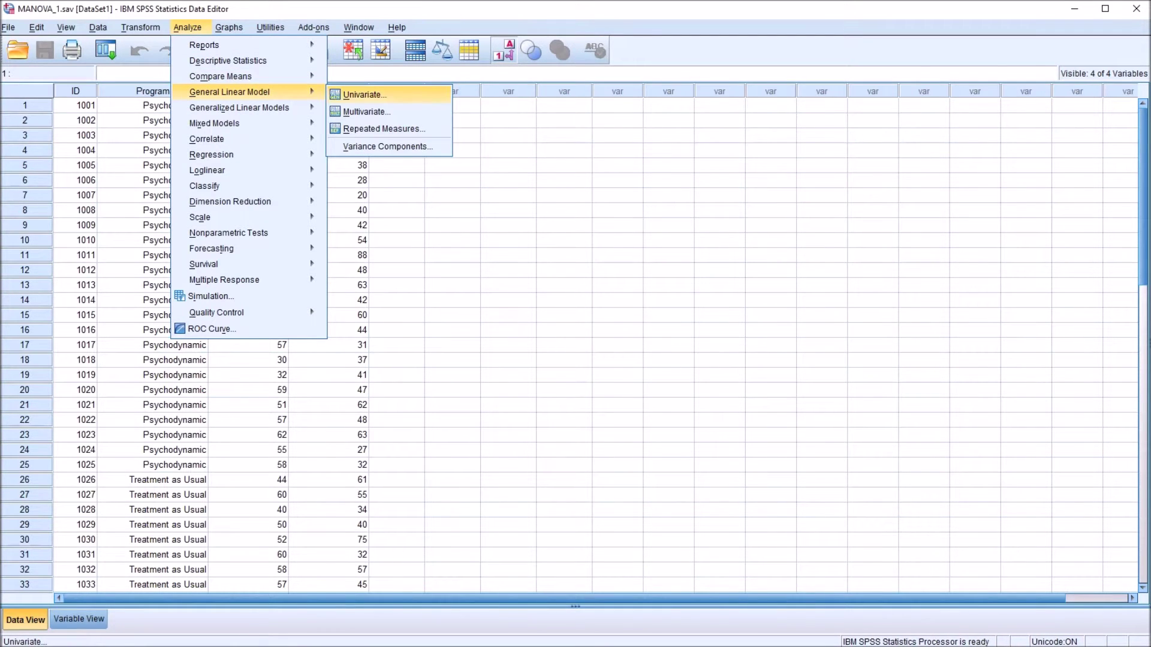
key("Return")
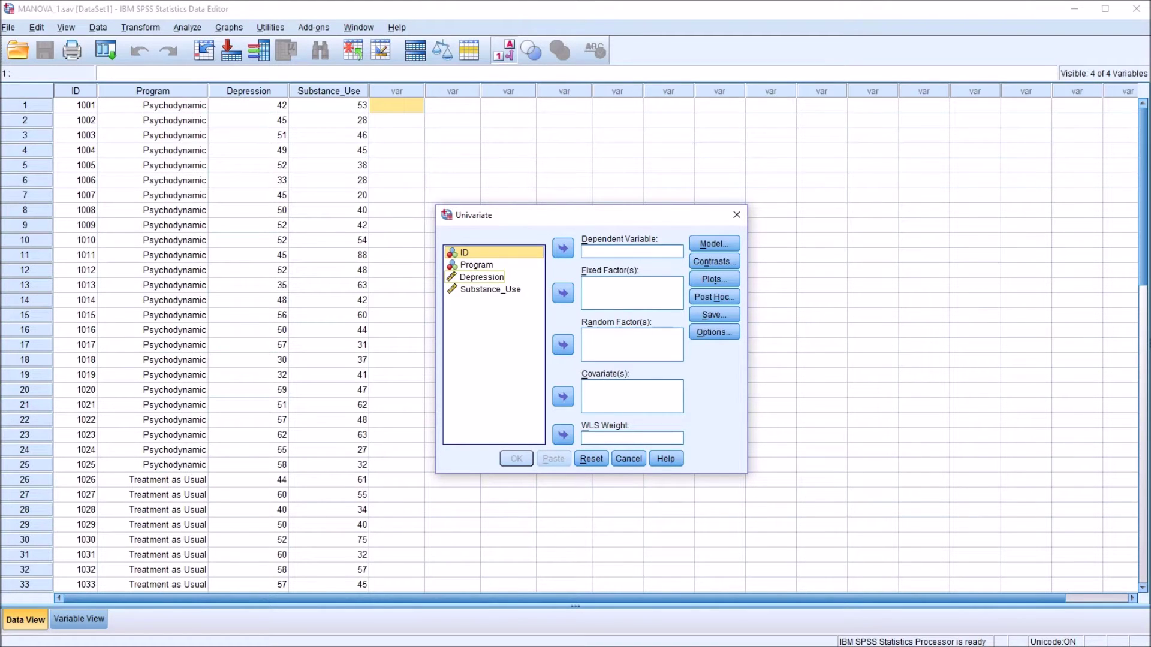
left_click_drag(482, 277, 632, 253)
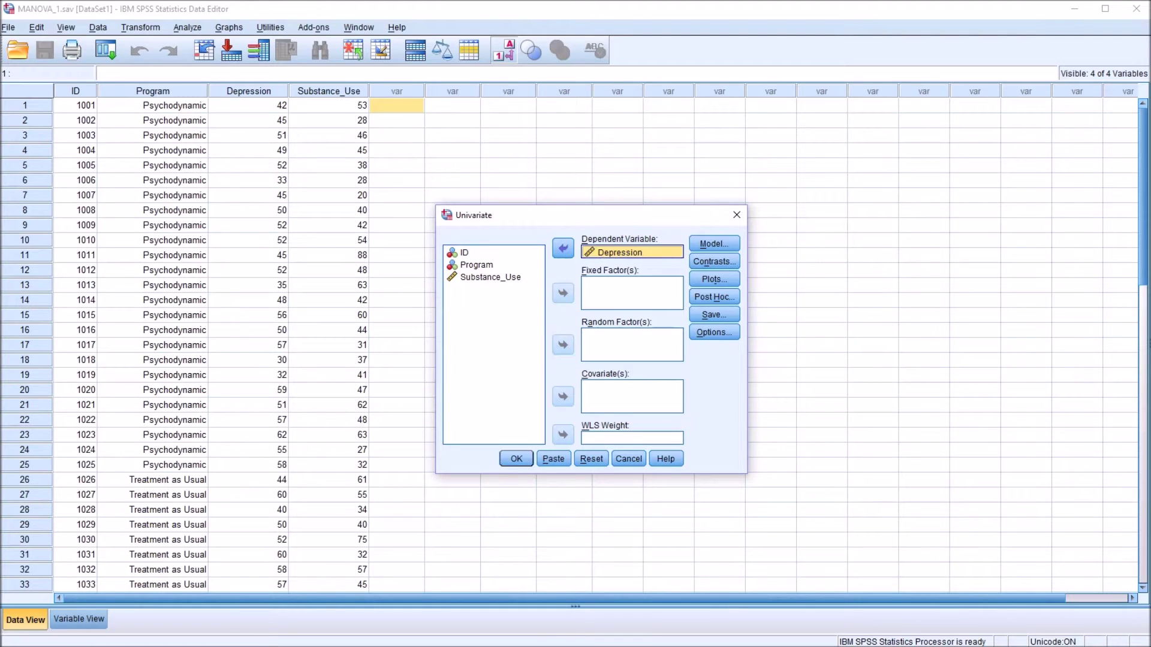
left_click_drag(476, 264, 613, 284)
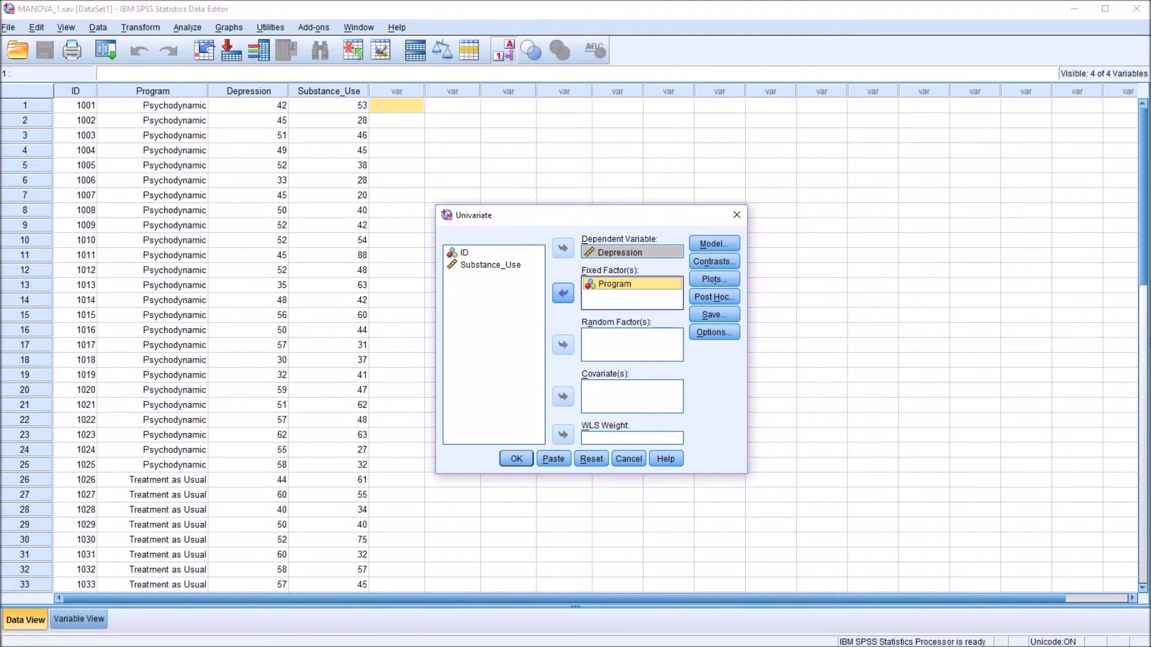
left_click(515, 458)
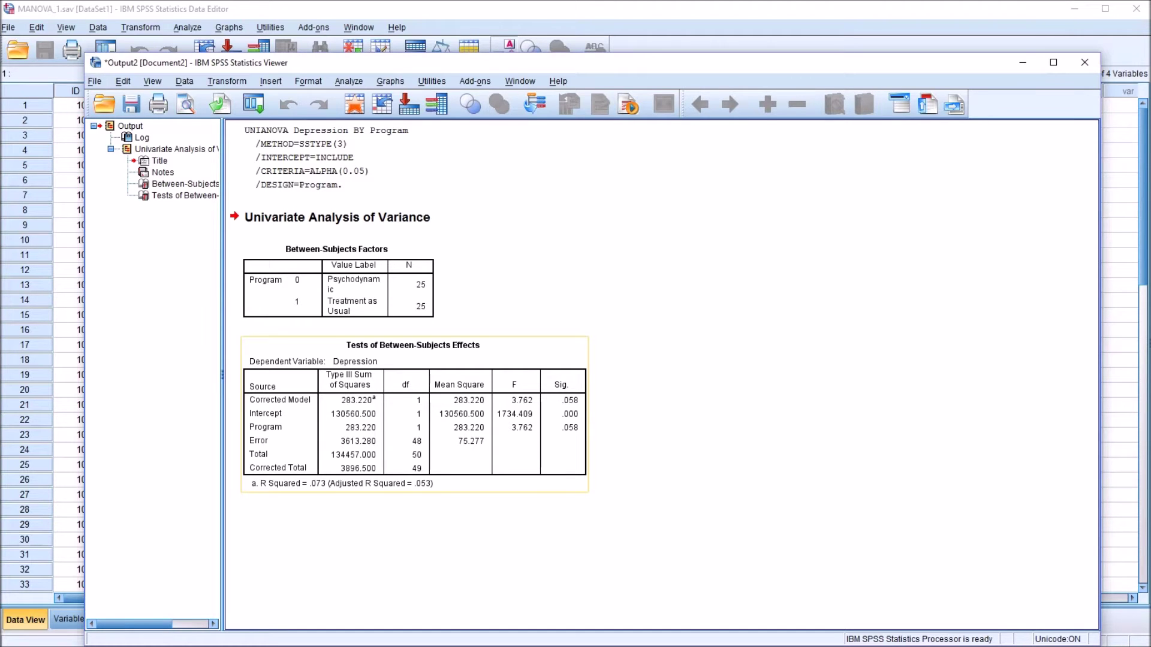
Inspect the significance value for Program in the Tests of Between-Subjects Effects table for Depression.
left_click(414, 415)
double_click(414, 414)
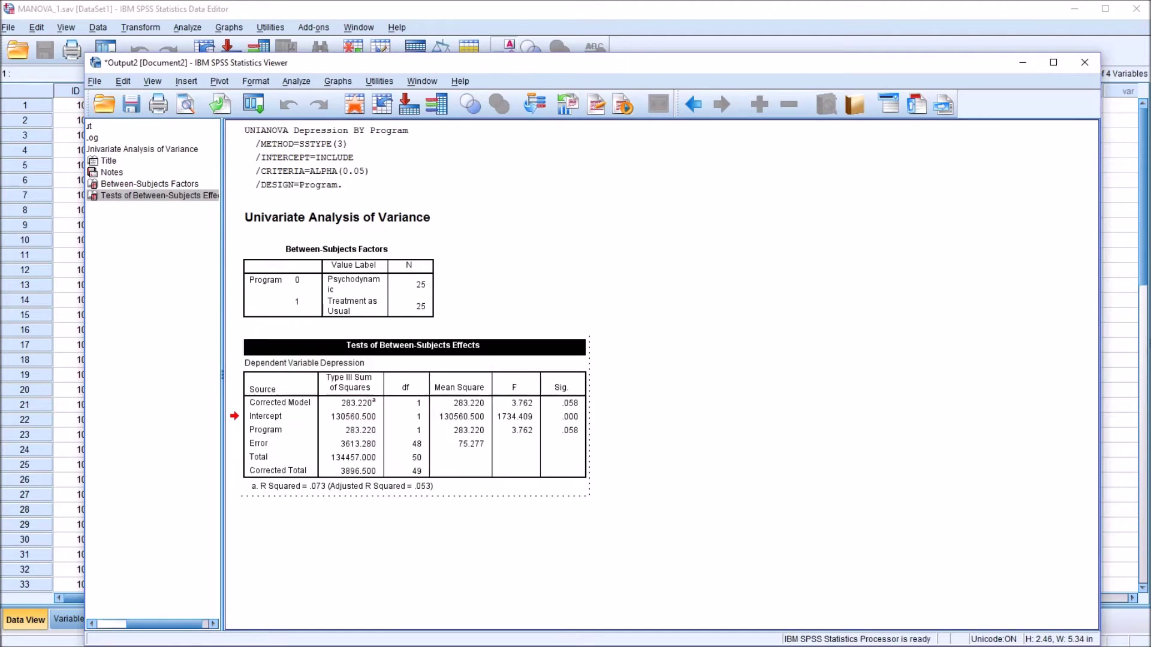
left_click(280, 429)
left_click(561, 430)
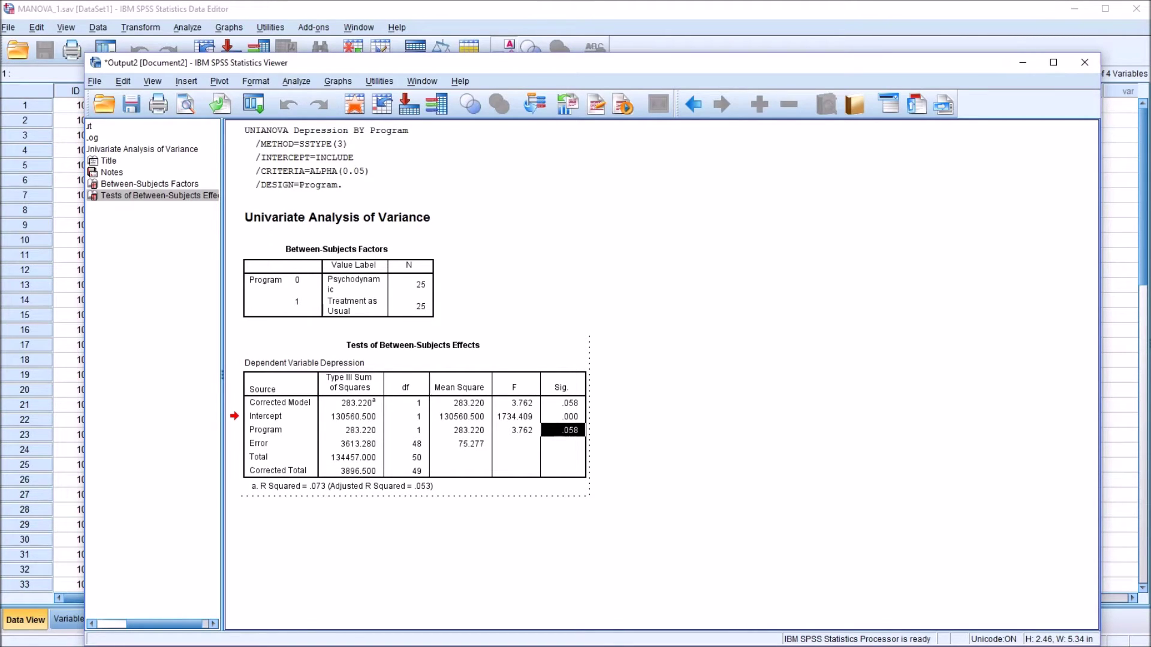
Rerun the univariate General Linear Model with Substance_Use replacing Depression as the dependent variable, keeping Program as the fixed factor.
key("alt+Tab")
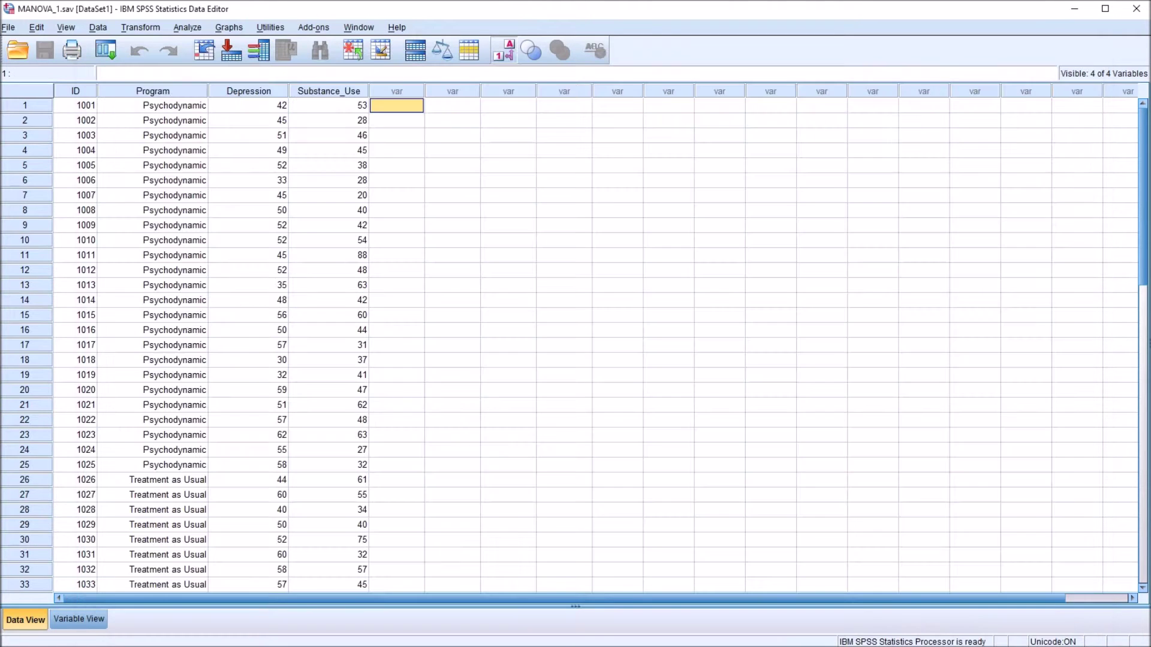
key("alt+a")
key("Down")
key("Down")
key("Down")
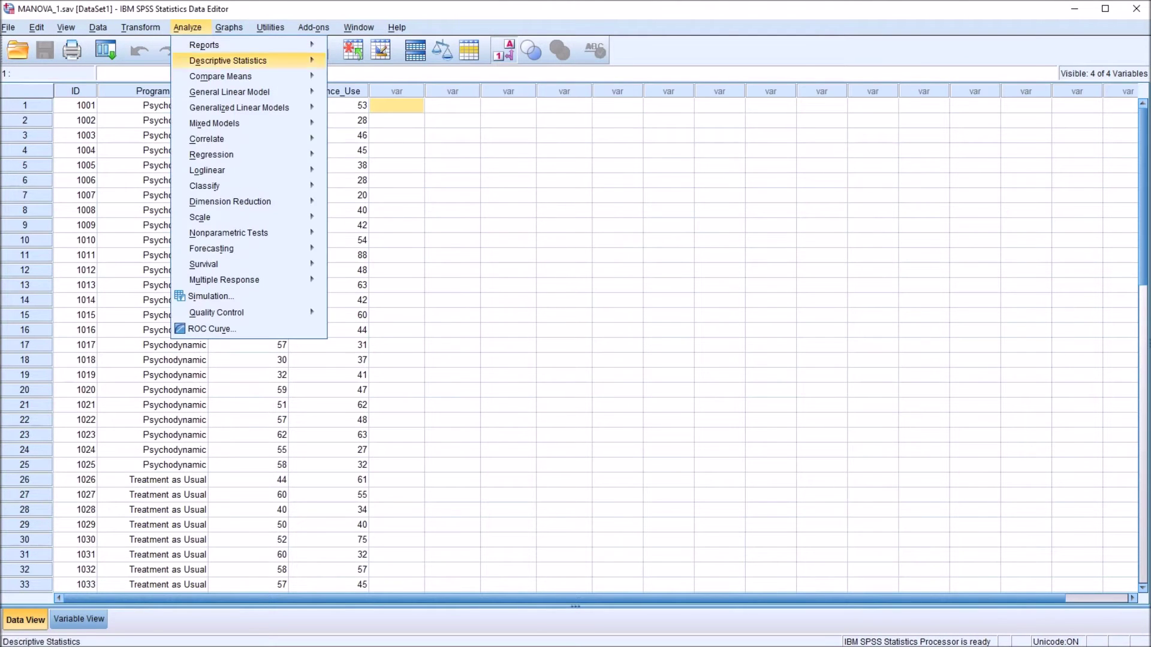
key("Right")
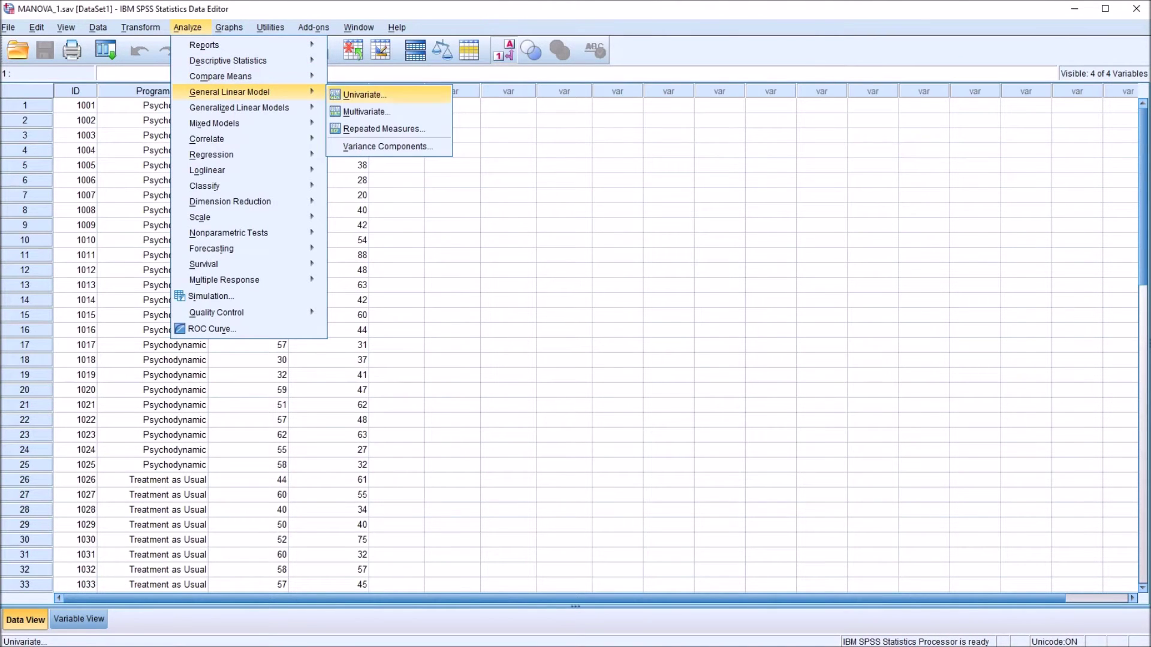
key("Return")
left_click_drag(613, 252, 492, 288)
key("Down")
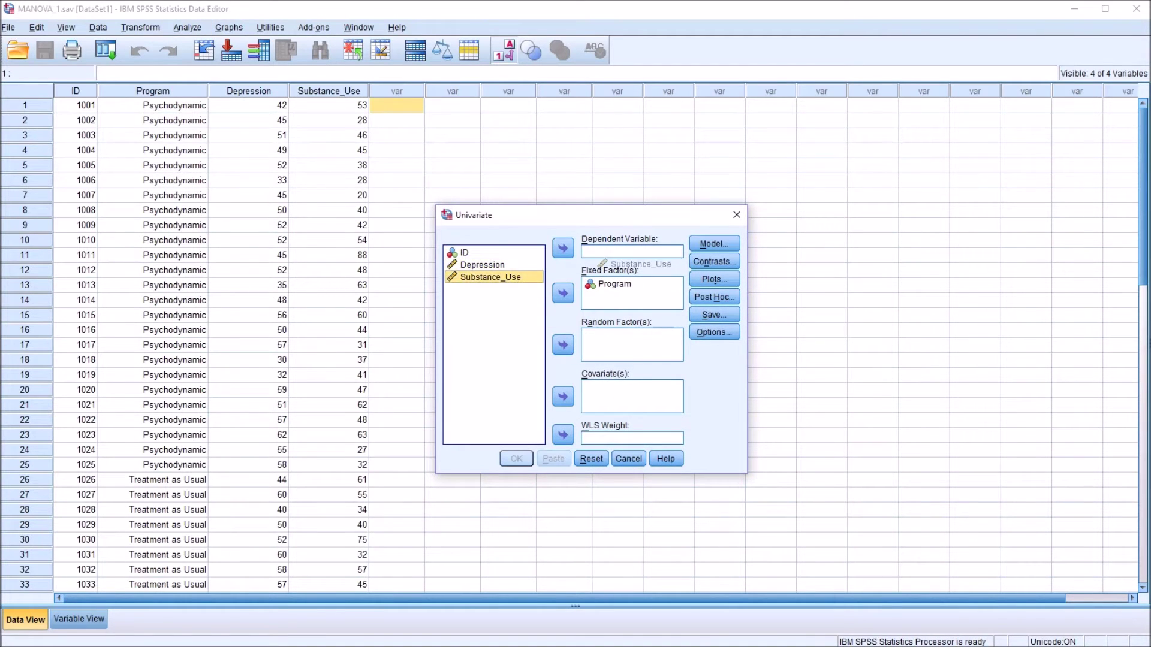
key("Tab")
key("space")
key("Return")
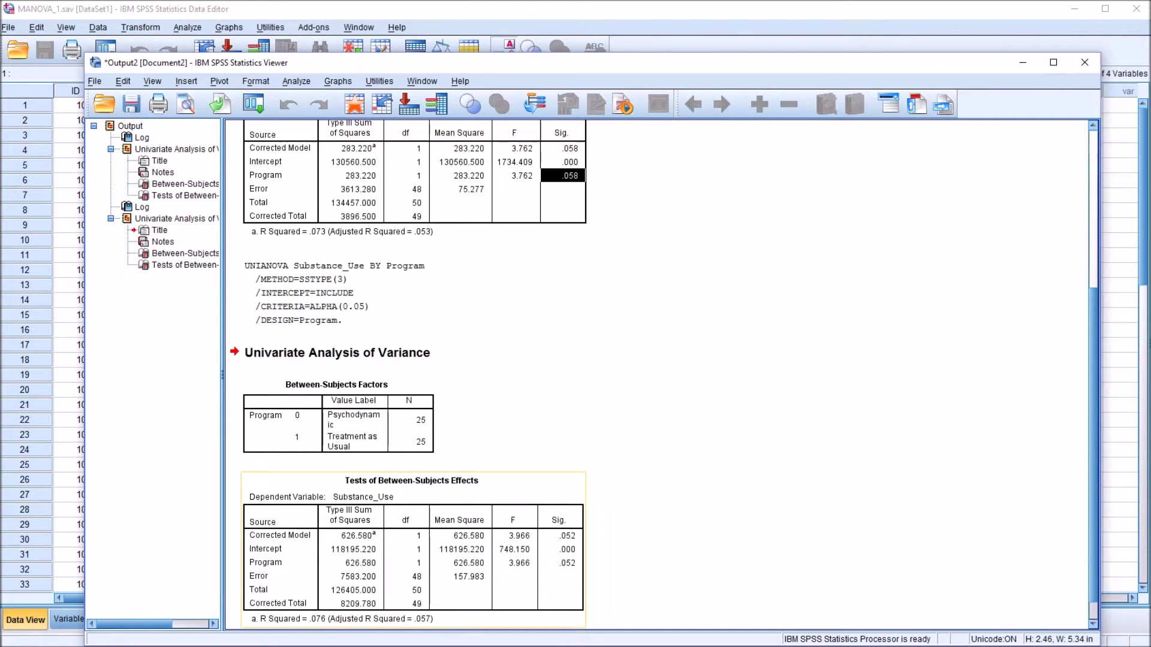
Inspect the significance value for Program in the Tests of Between-Subjects Effects table for Substance_Use.
double_click(265, 539)
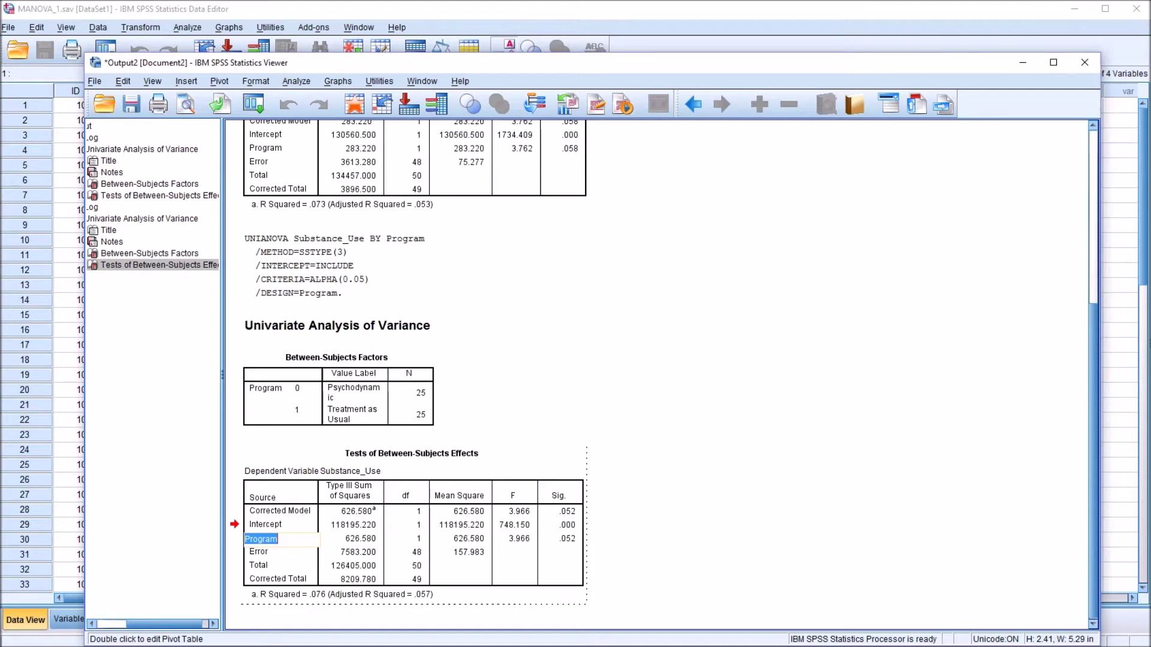
key("Return")
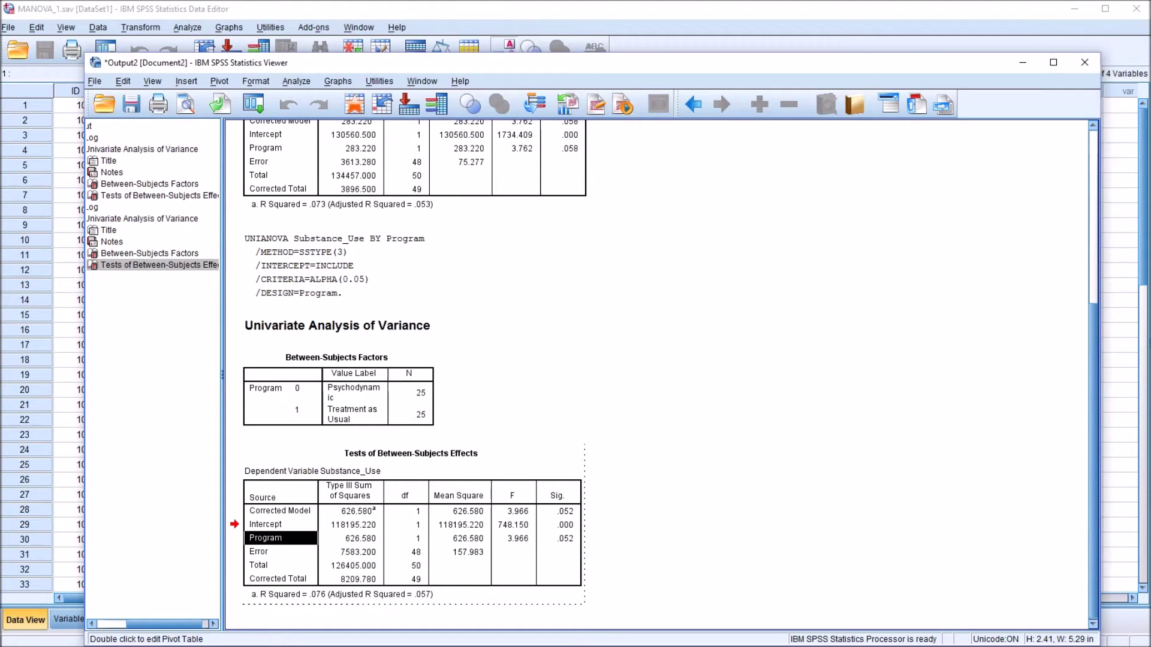
left_click(557, 538)
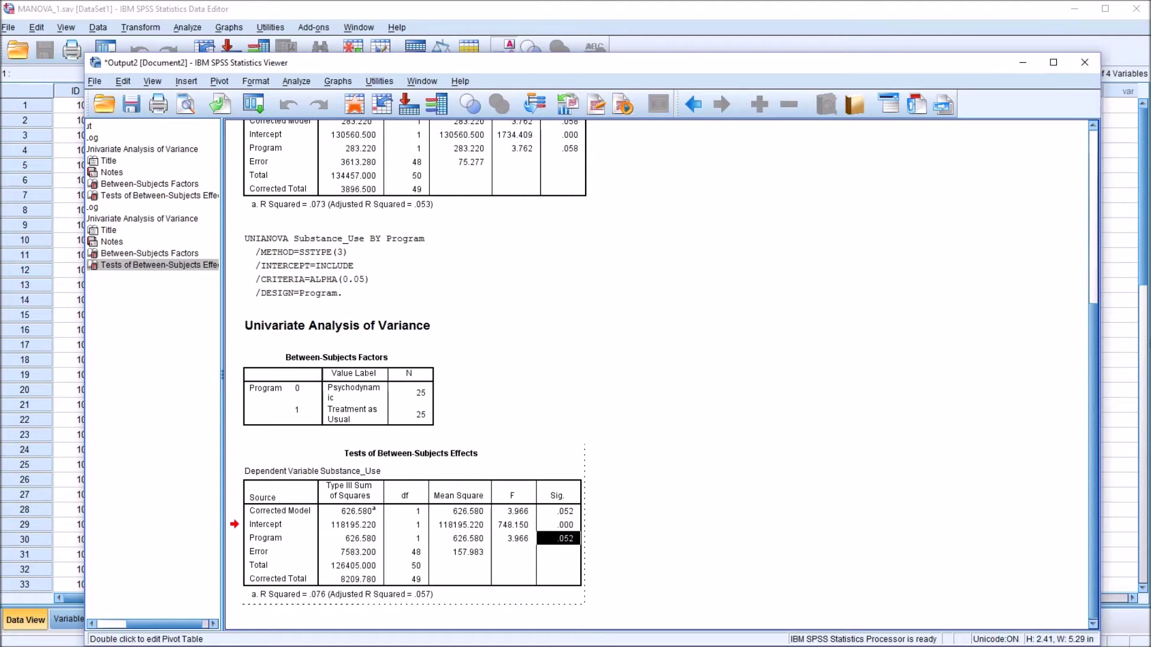
left_click(415, 169)
Return to the dataset and review the first case of each Program group and the first Depression and Substance_Use values.
key("alt+Tab")
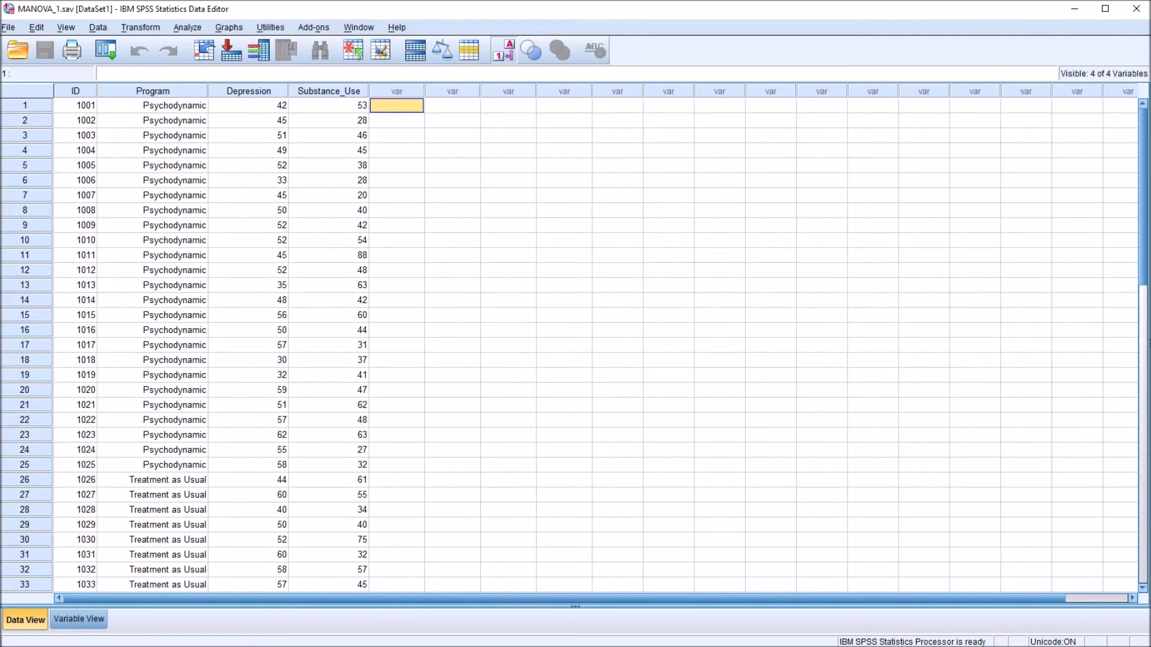
left_click(152, 105)
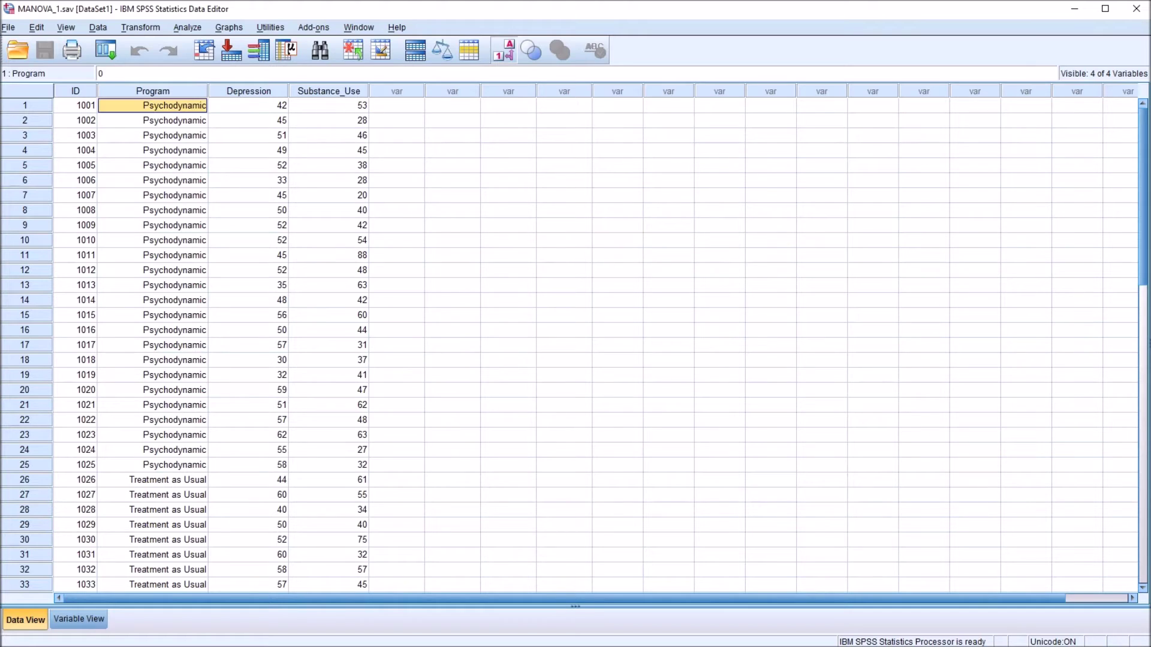
left_click(152, 480)
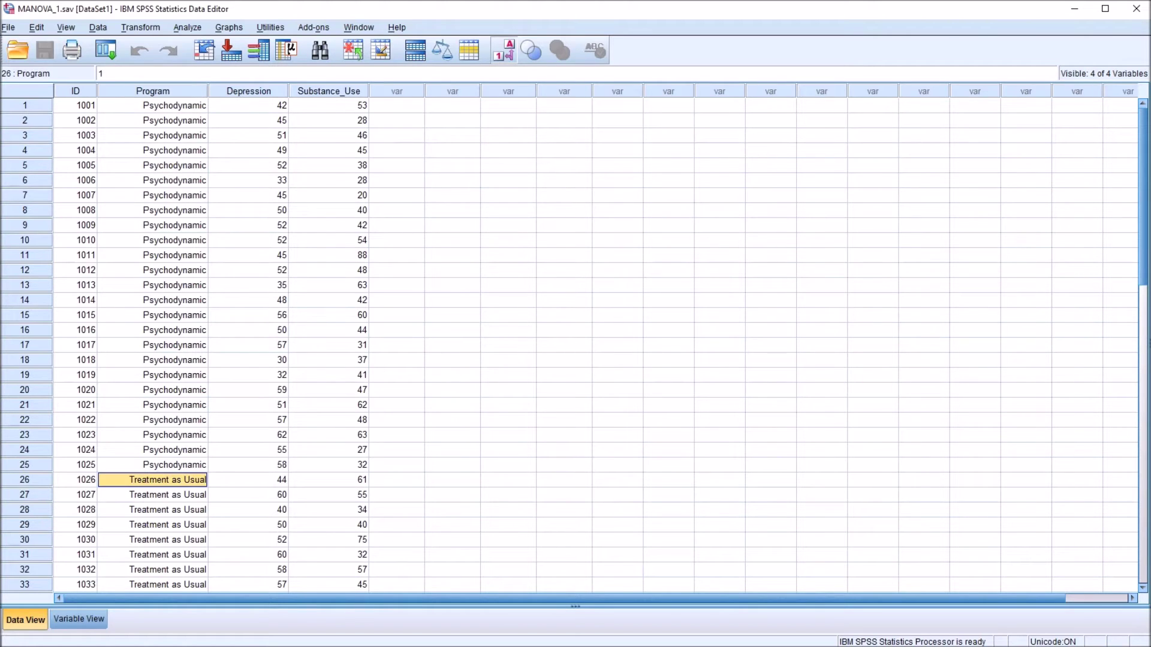
left_click(249, 105)
left_click(328, 105)
left_click(397, 105)
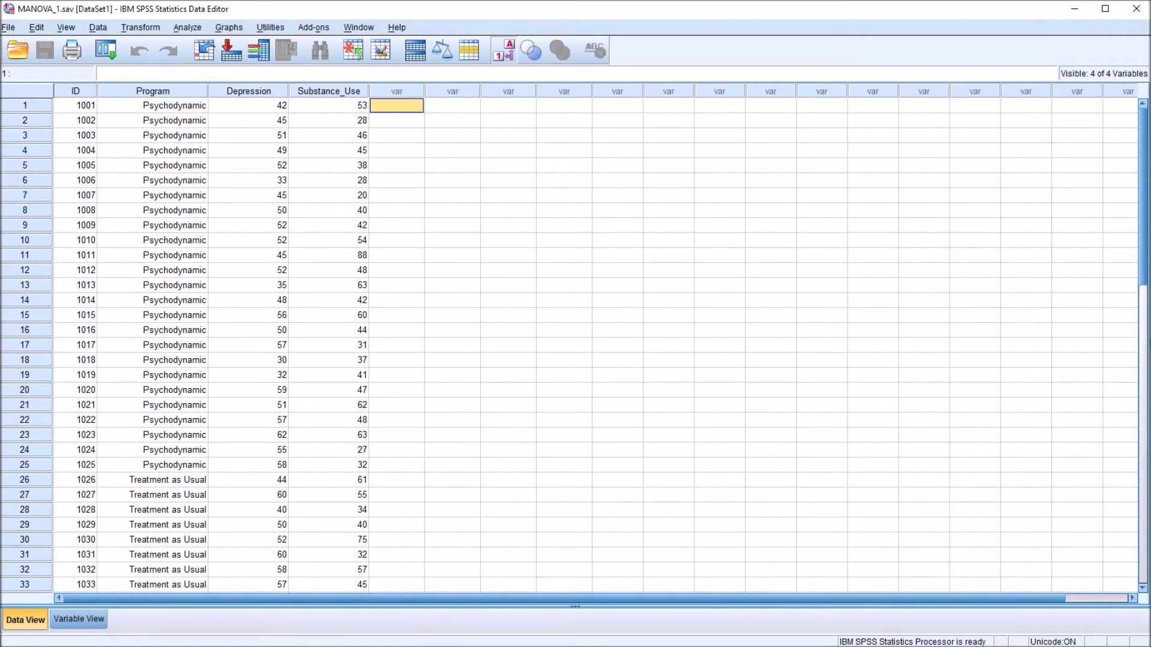
Run a multivariate General Linear Model with Depression and Substance_Use as dependent variables and Program as the fixed factor.
left_click(187, 27)
mouse_move(229, 91)
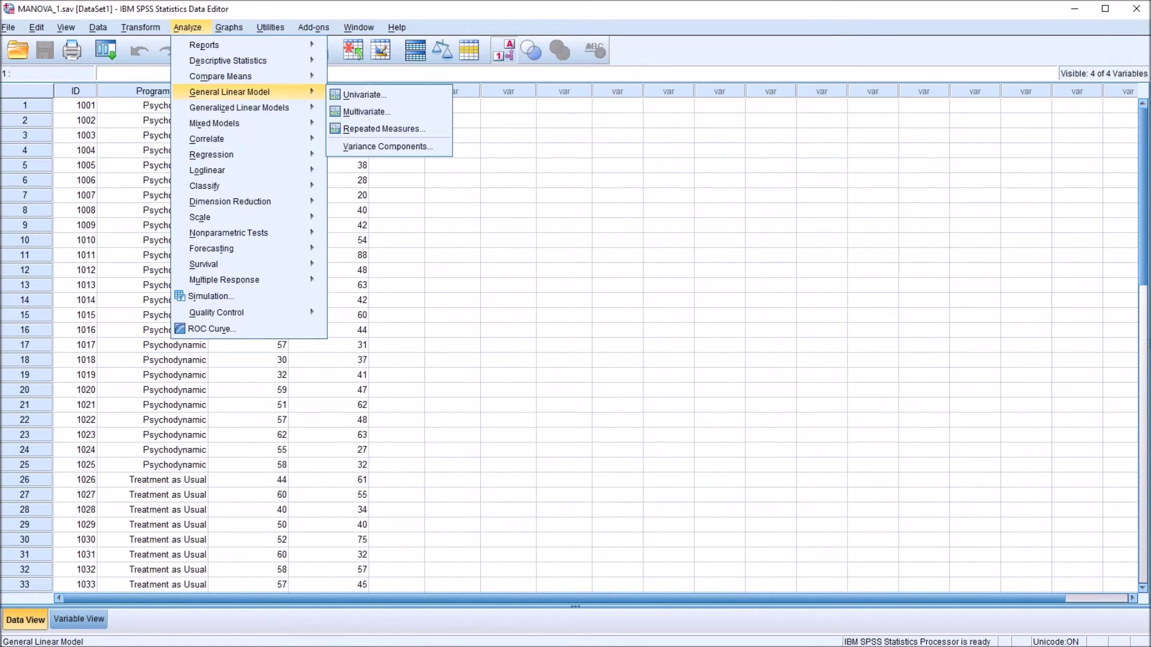
left_click(366, 111)
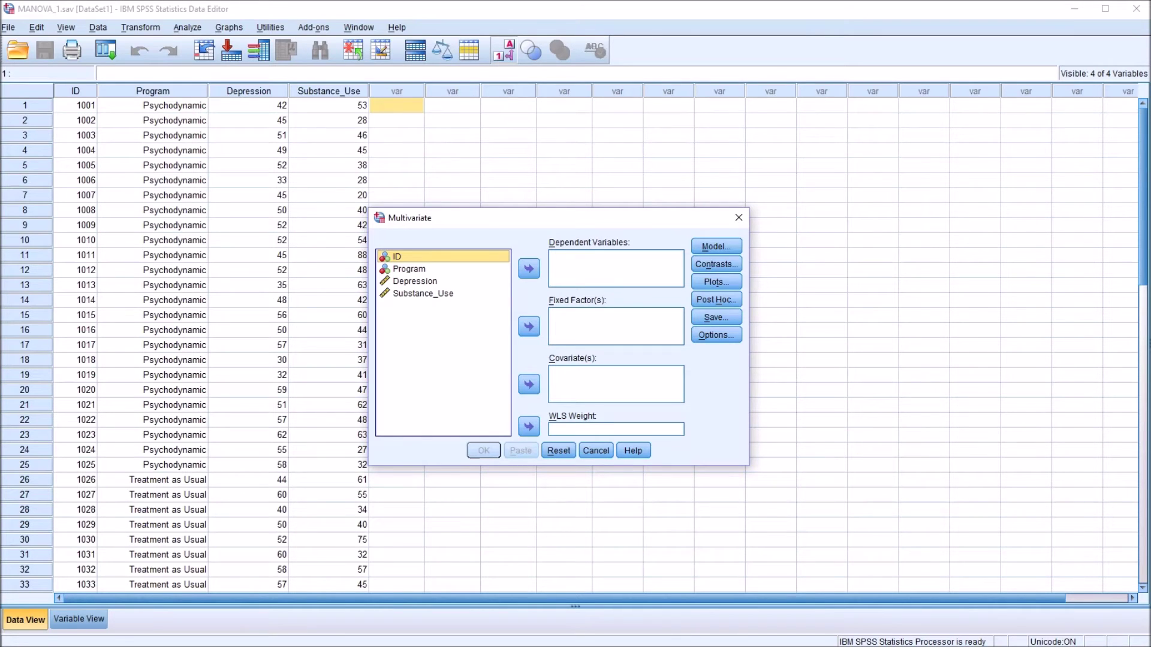
left_click_drag(415, 281, 586, 267)
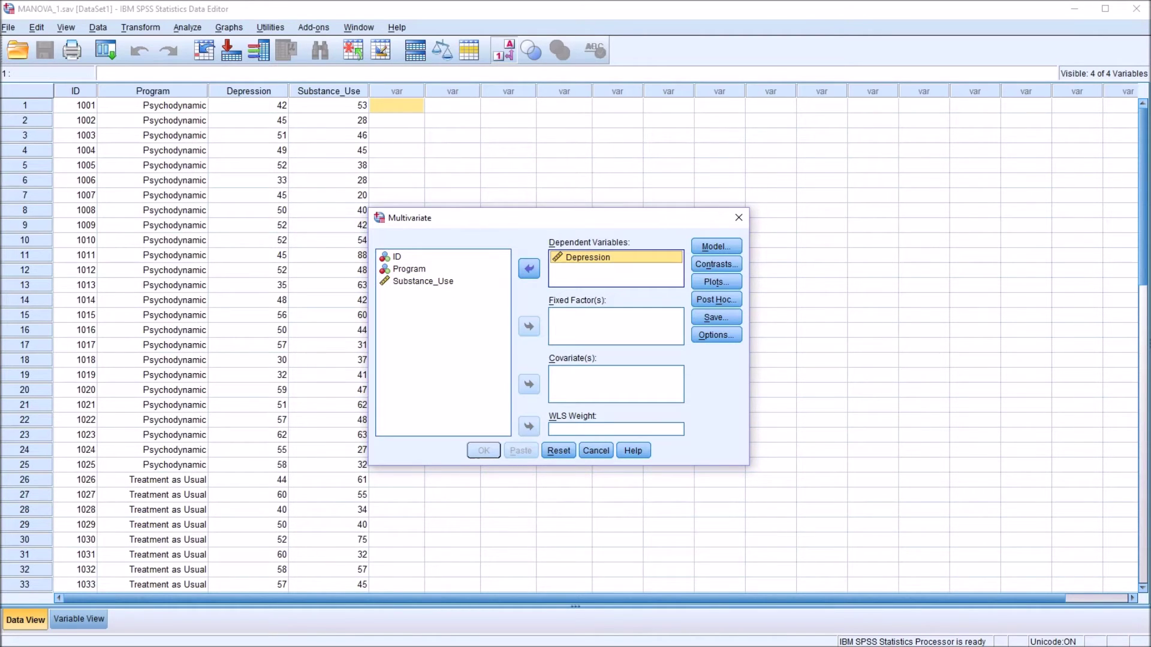
left_click_drag(422, 281, 585, 270)
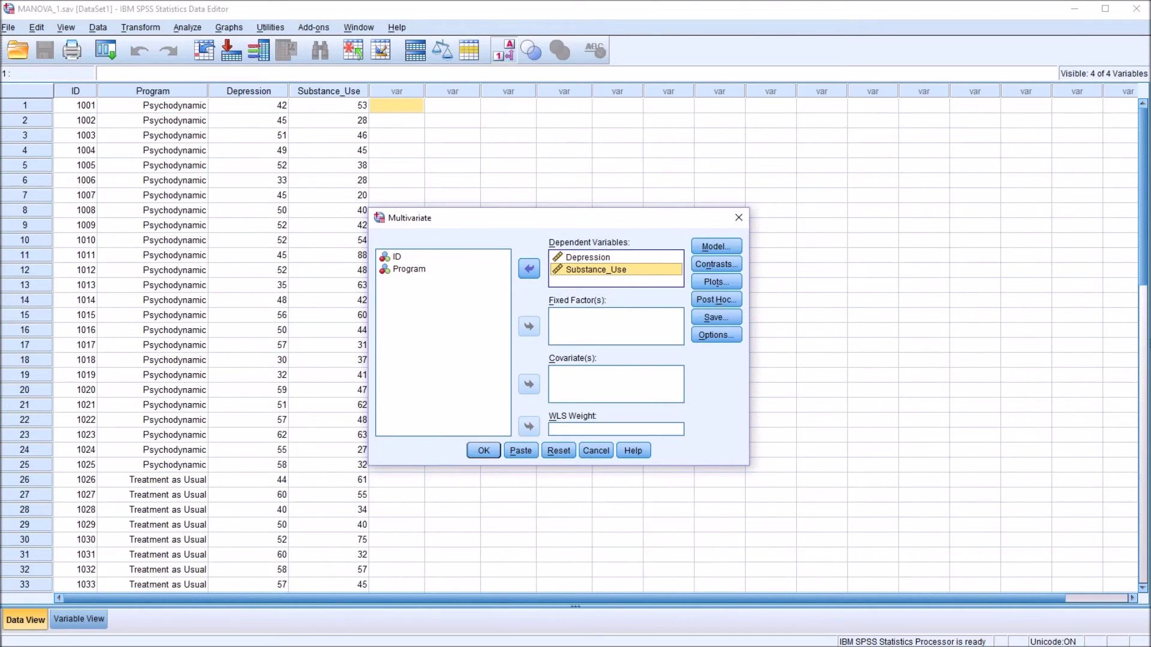
left_click_drag(410, 269, 584, 324)
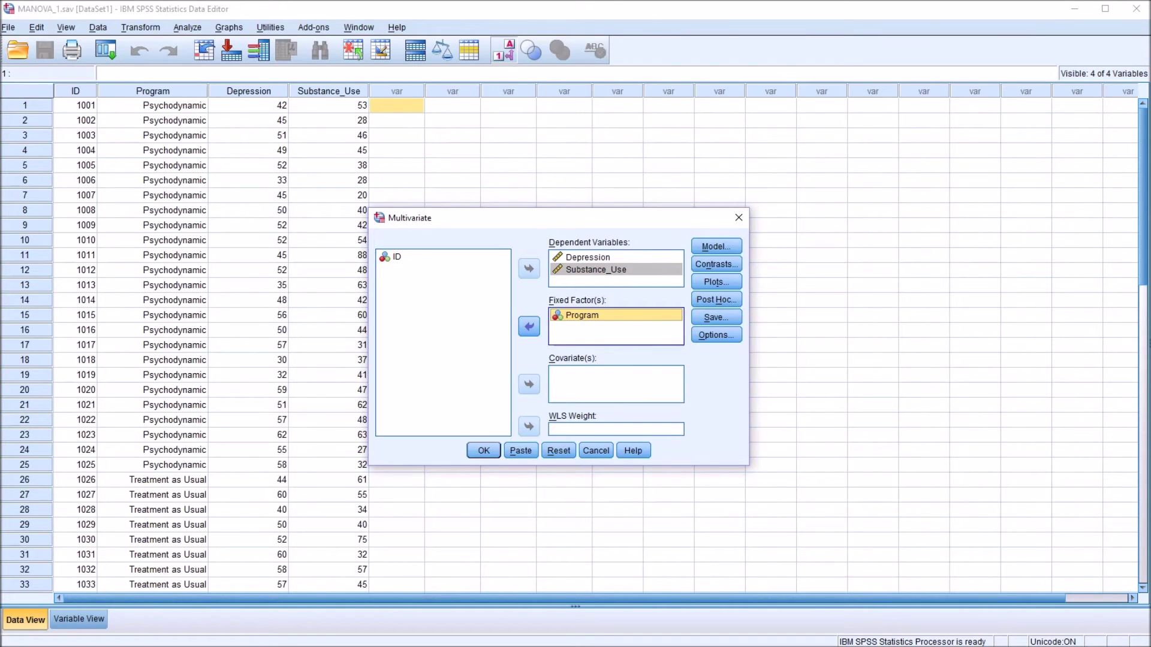
left_click(483, 450)
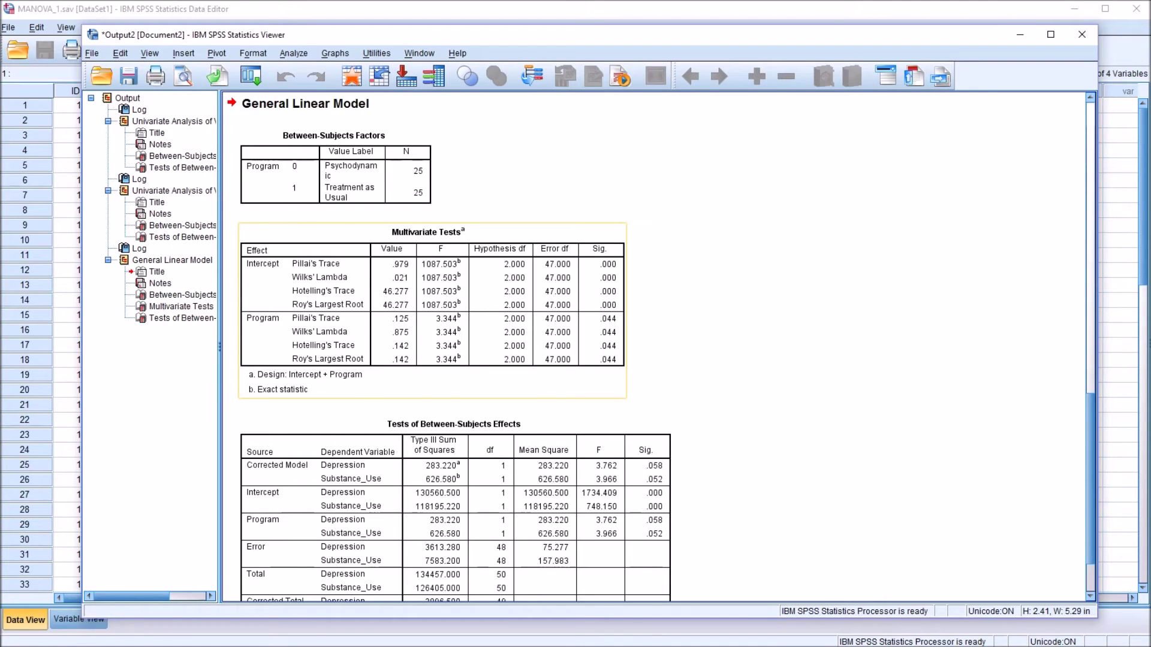
Inspect the Wilks' Lambda row for Program and its significance value in the Multivariate Tests table.
left_click(181, 306)
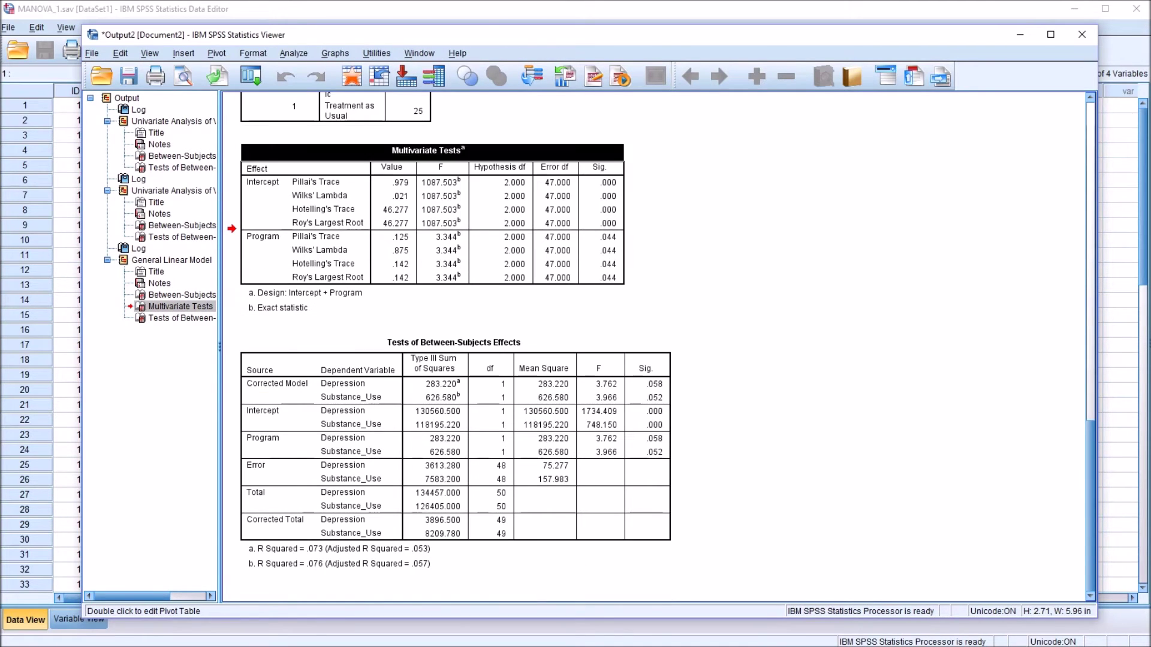
left_click(328, 250)
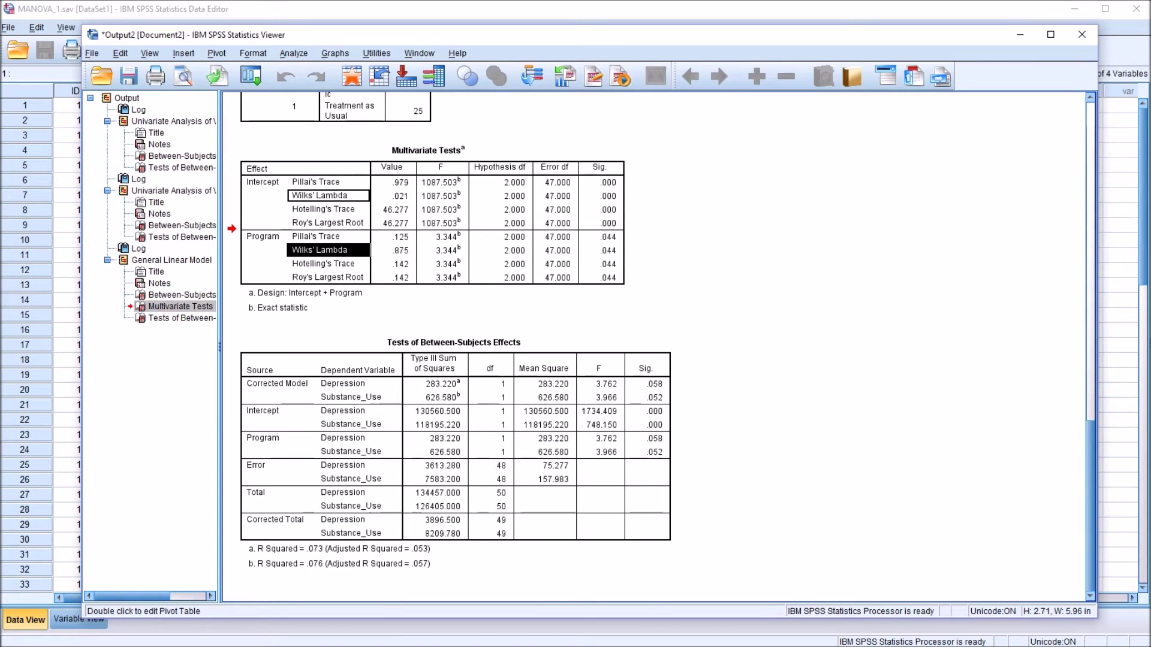
left_click(601, 251)
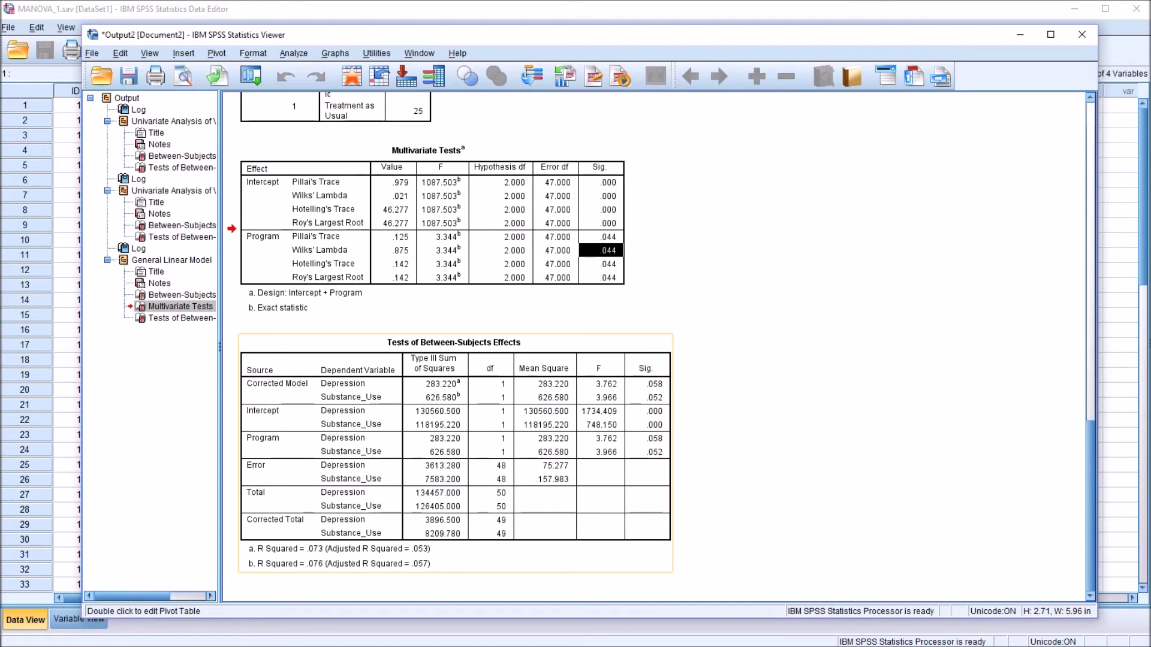
Examine the Program significance values for Depression and Substance_Use in the multivariate model's Tests of Between-Subjects Effects table.
left_click(455, 453)
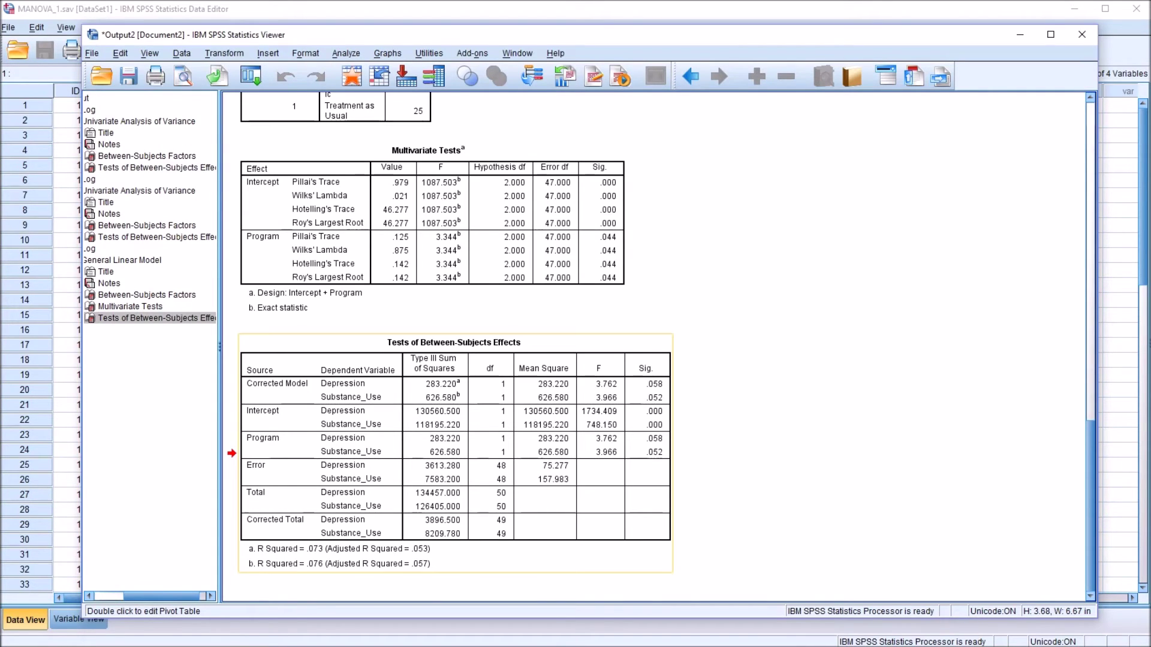
double_click(456, 453)
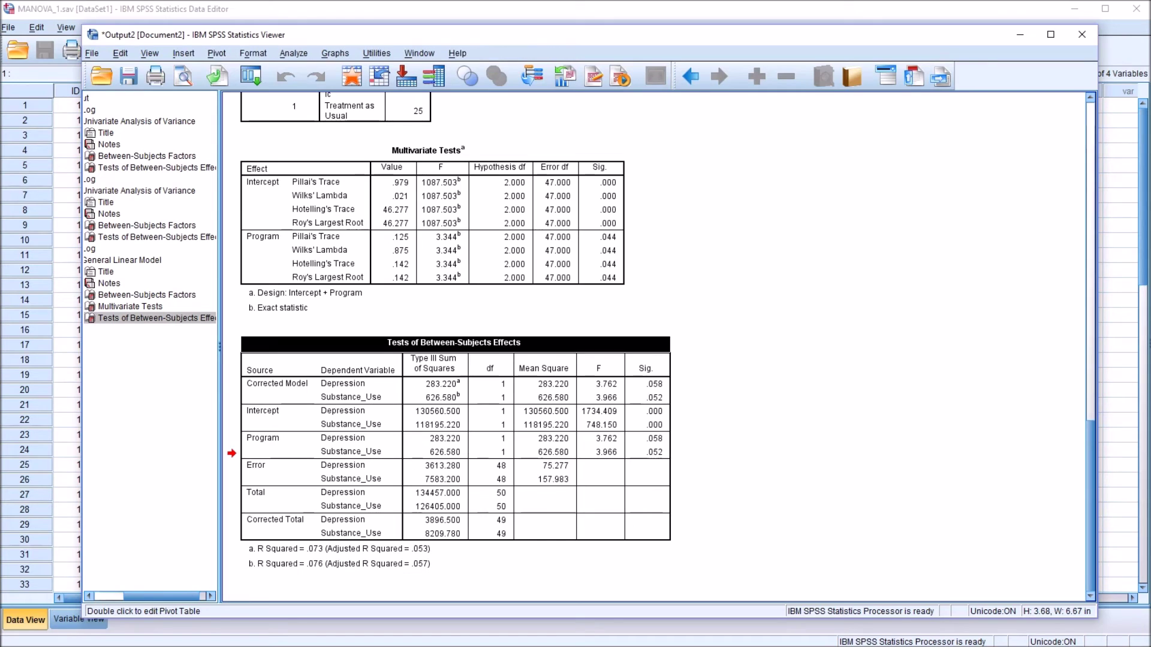
left_click(647, 438)
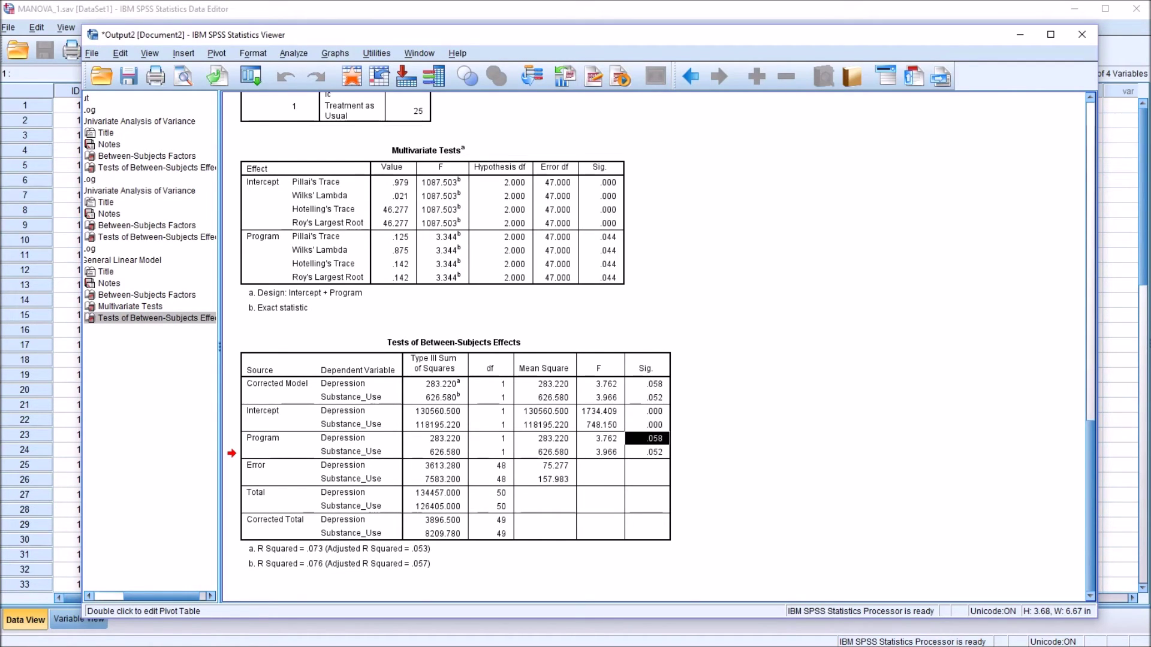
left_click(359, 438)
left_click(647, 438)
left_click(646, 452)
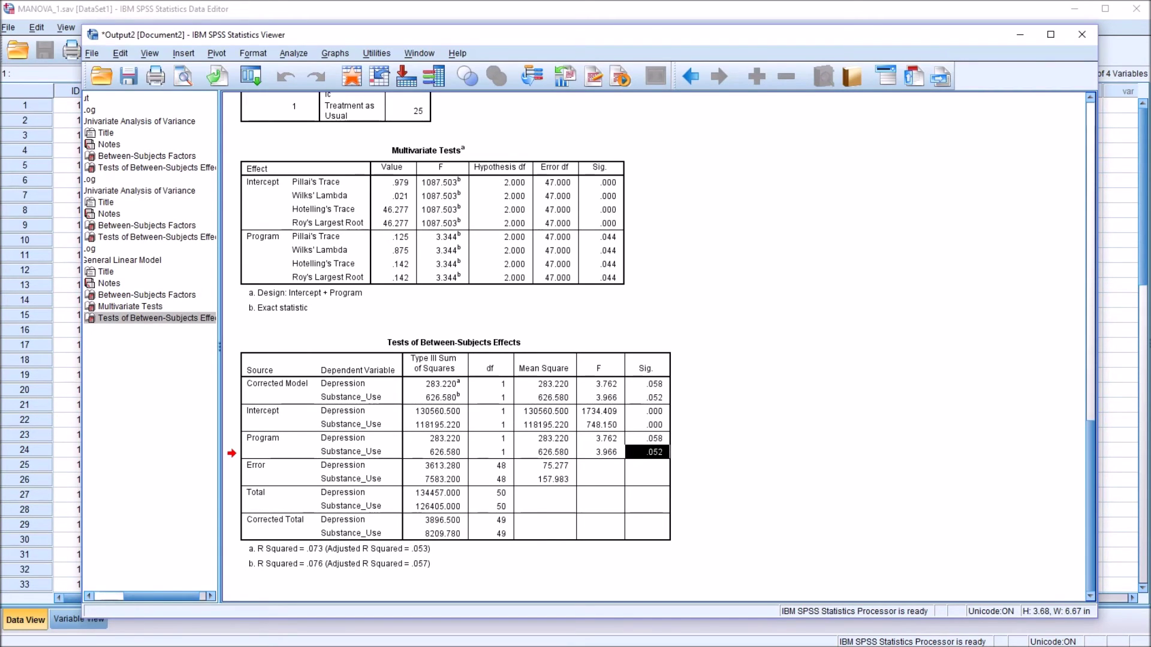
Go back to the dataset and compare the Depression and Substance_Use outcome columns.
key("alt+Tab")
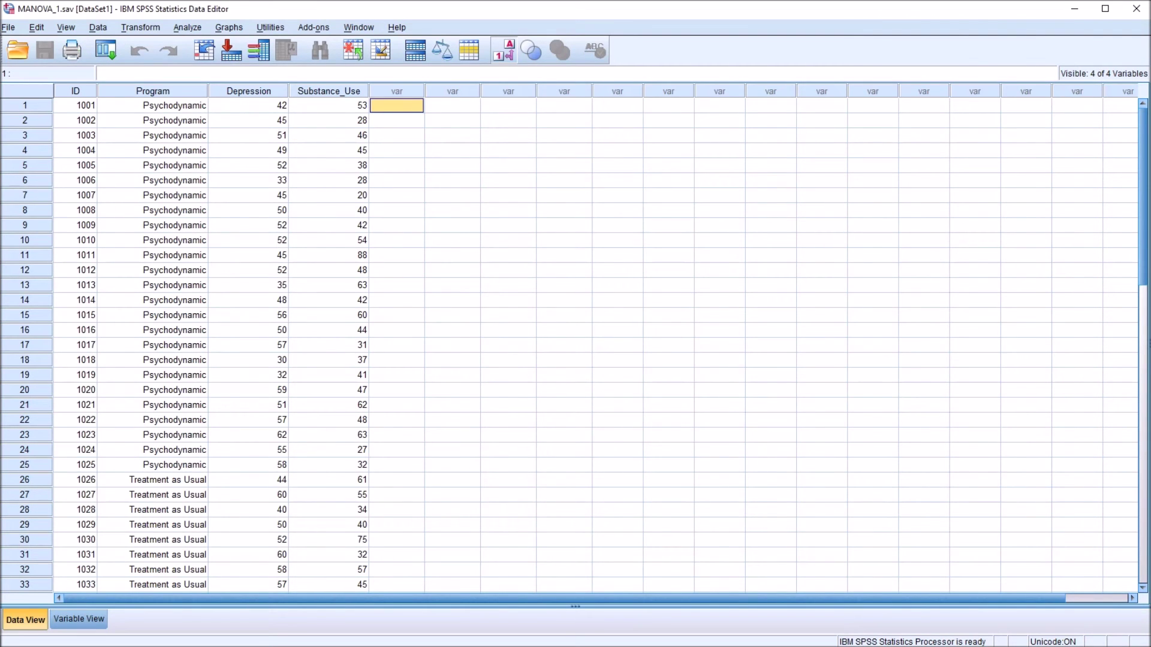
left_click(248, 90)
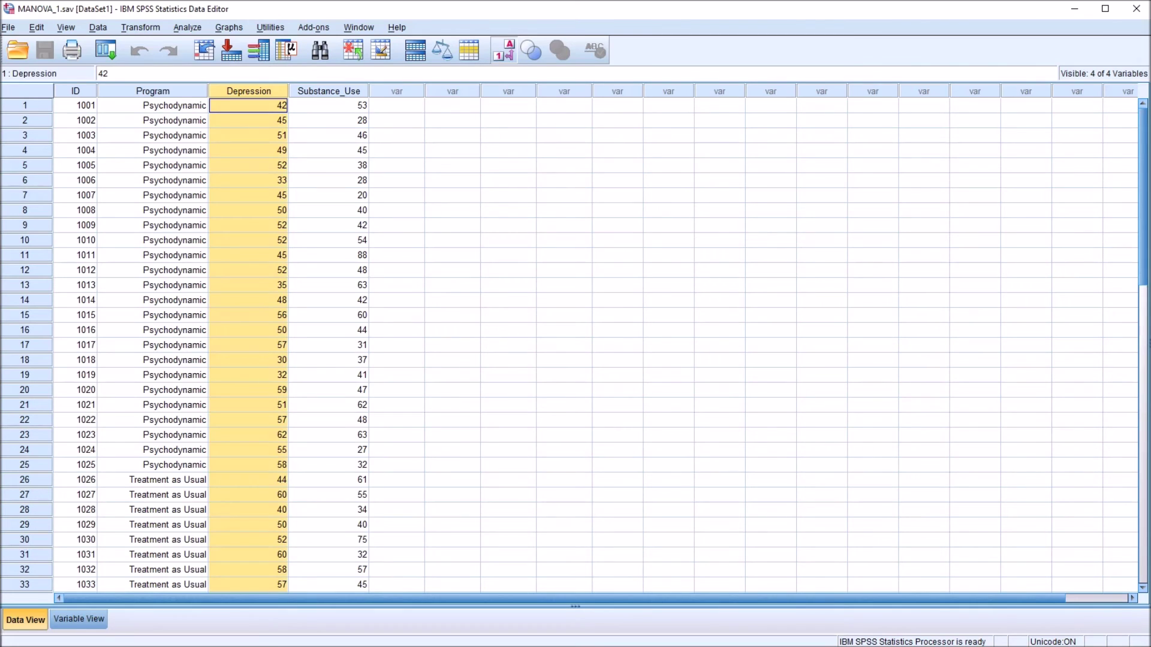
left_click(329, 91)
left_click(248, 91)
left_click(248, 105)
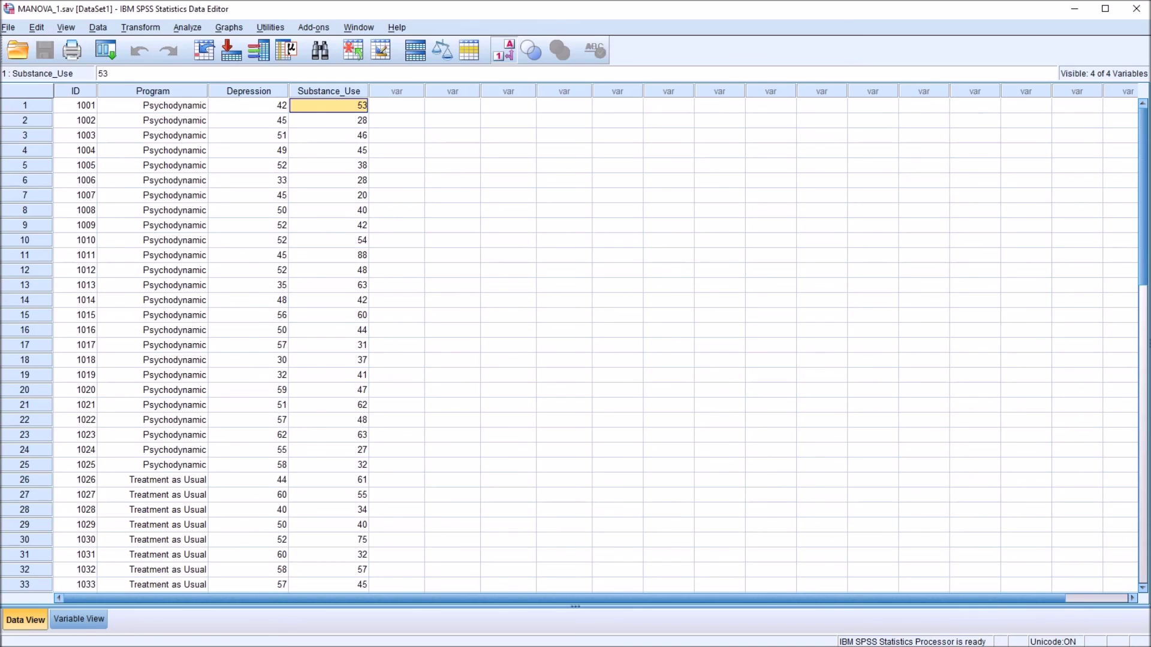
left_click(396, 104)
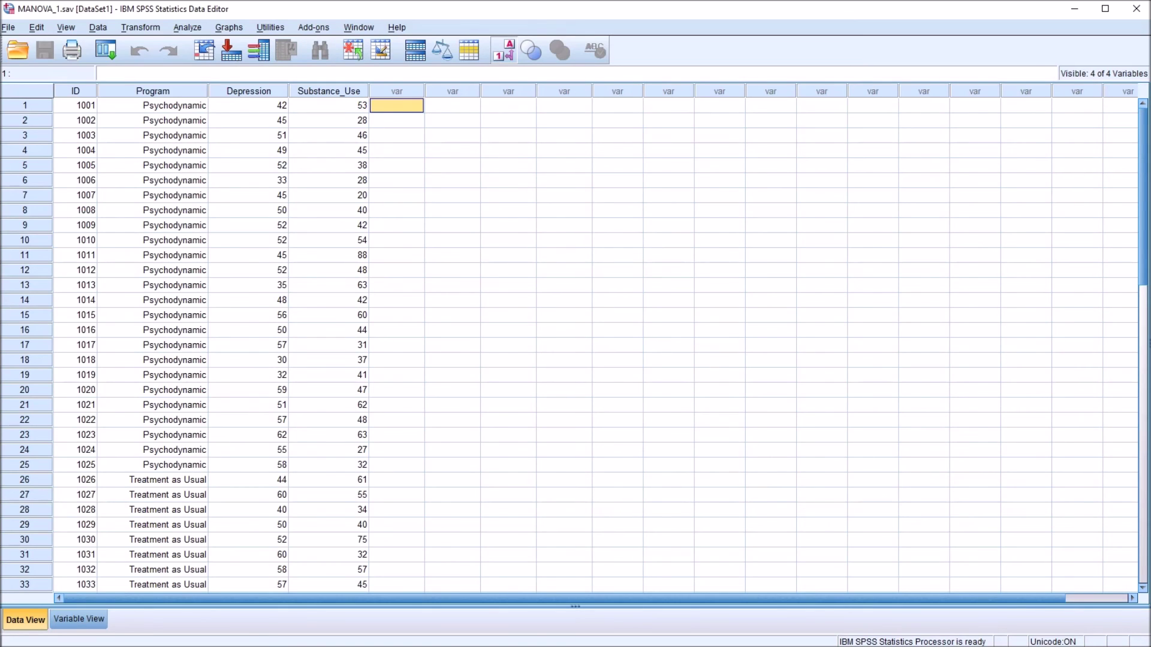